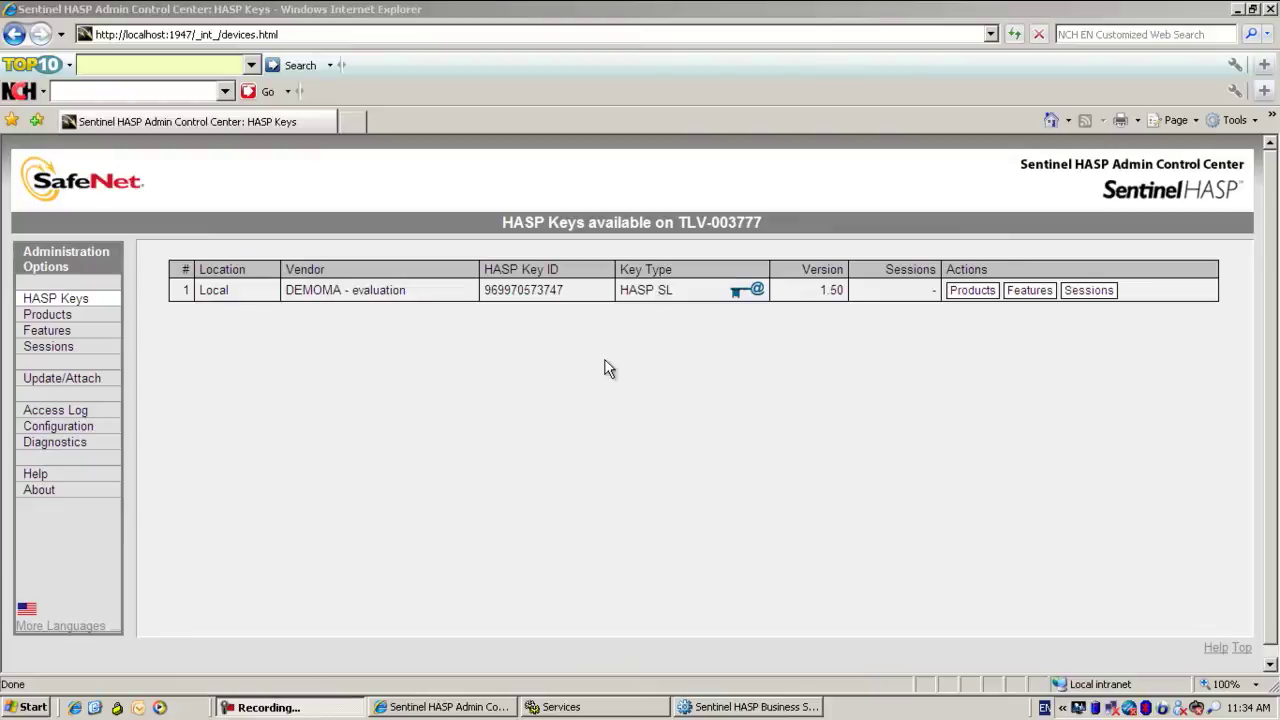
View the features on the local HASP SL key and check the lock status of the 3D feature
{"action": "mouse_move", "coordinate": [640, 300]}
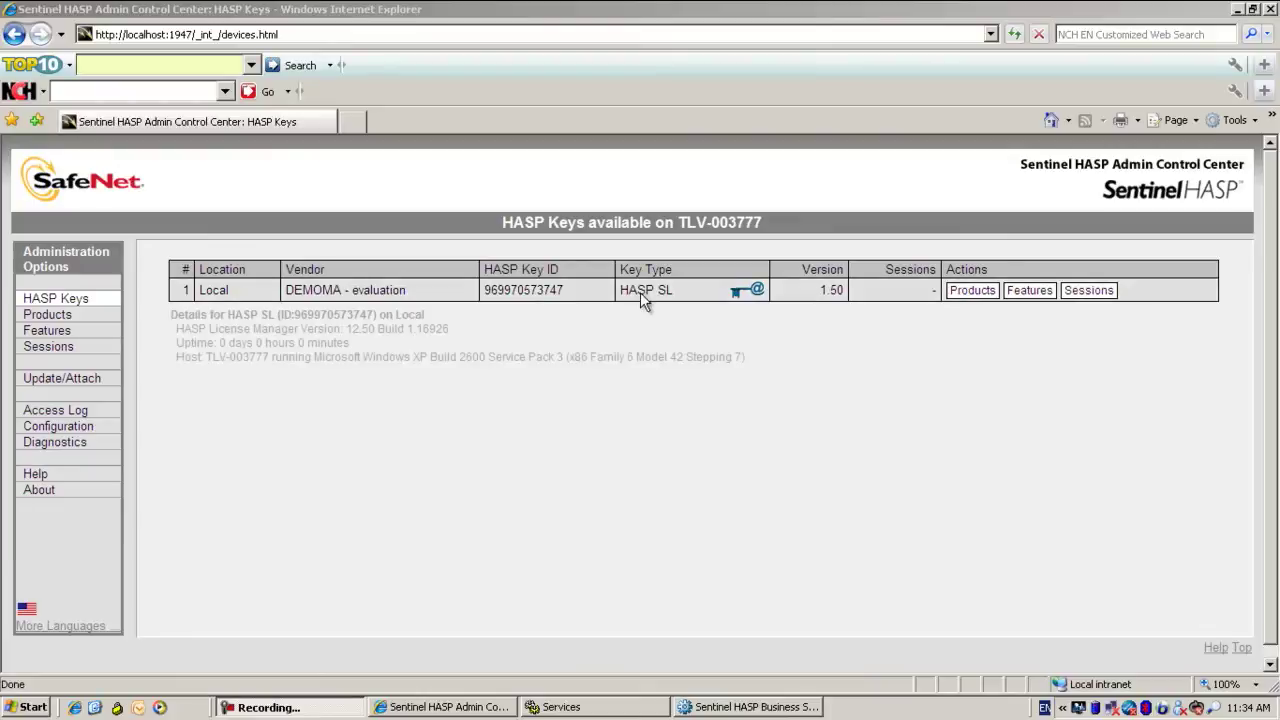
{"action": "left_click", "coordinate": [1030, 291]}
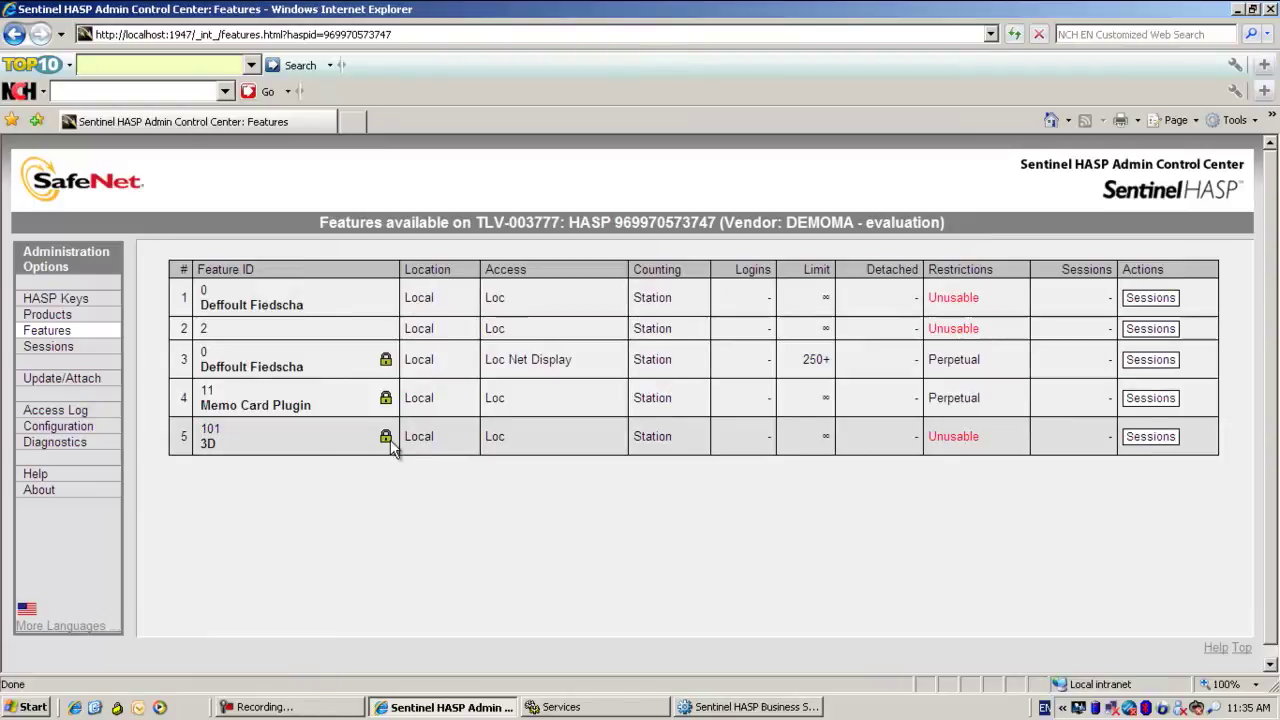
{"action": "mouse_move", "coordinate": [387, 440]}
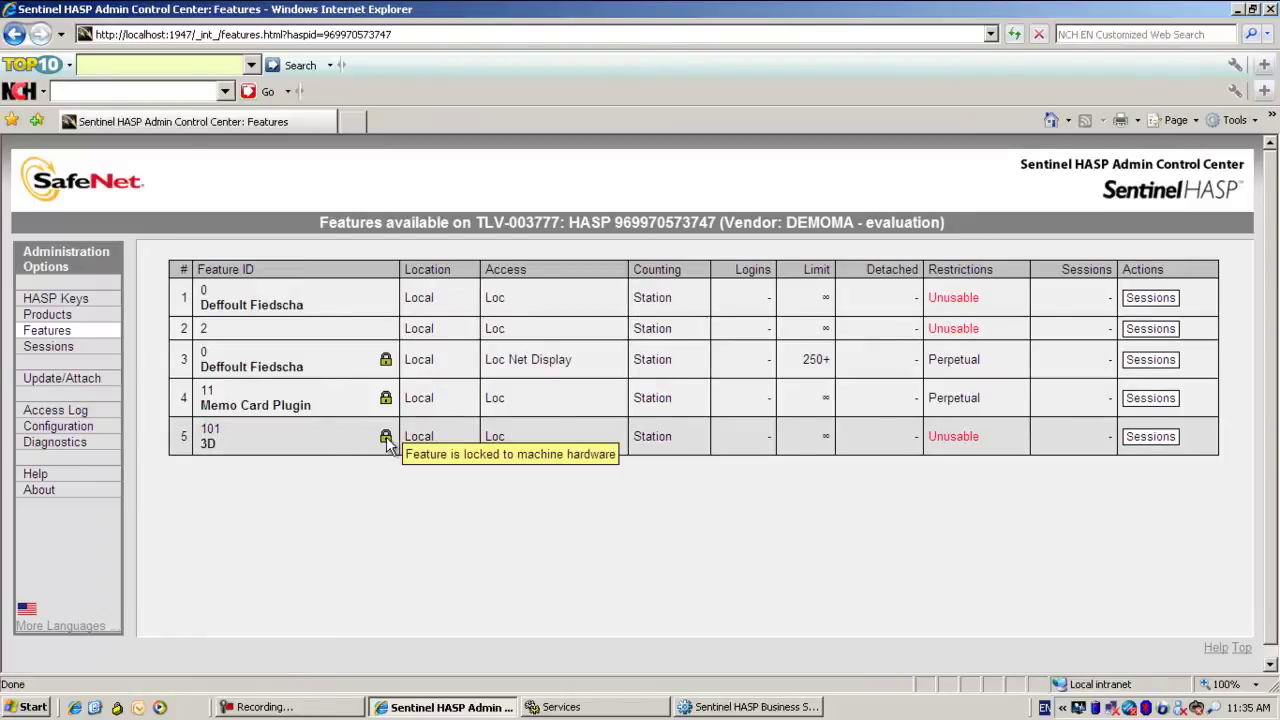
Check the computer's date and time settings and the Sentinel HASP License Manager entry in Services
{"action": "double_click", "coordinate": [1245, 709]}
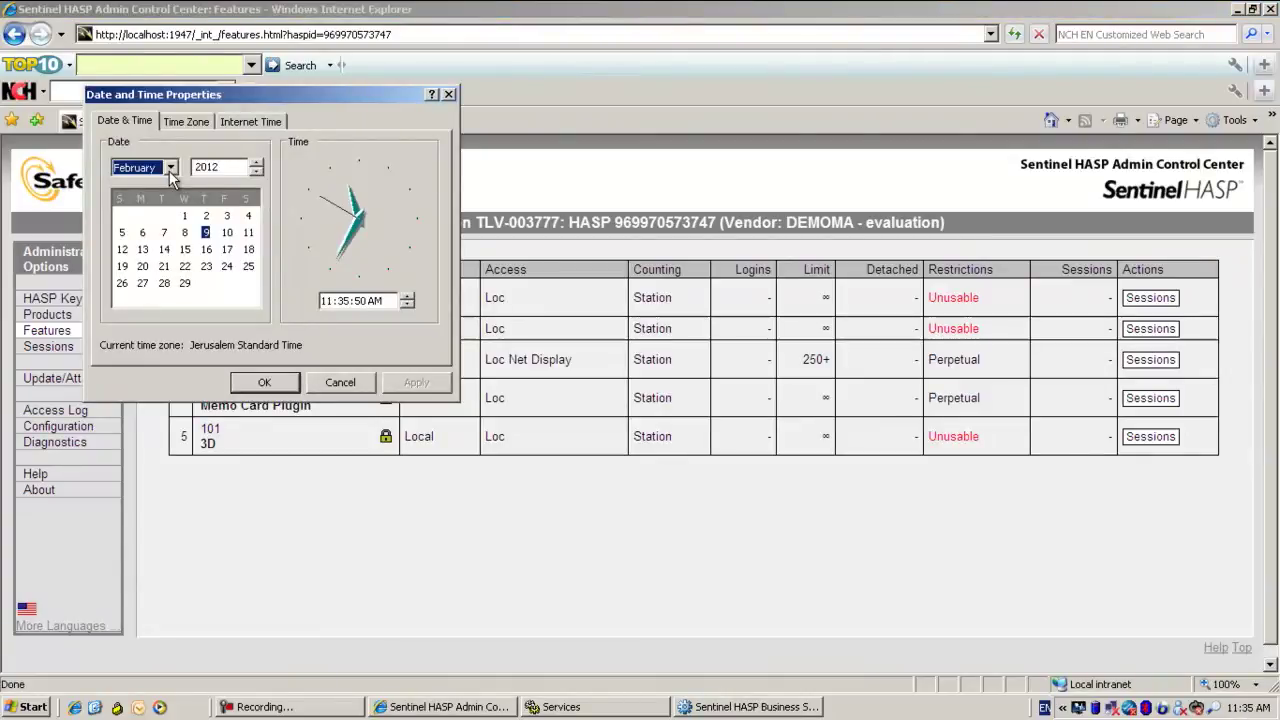
{"action": "left_click", "coordinate": [449, 94]}
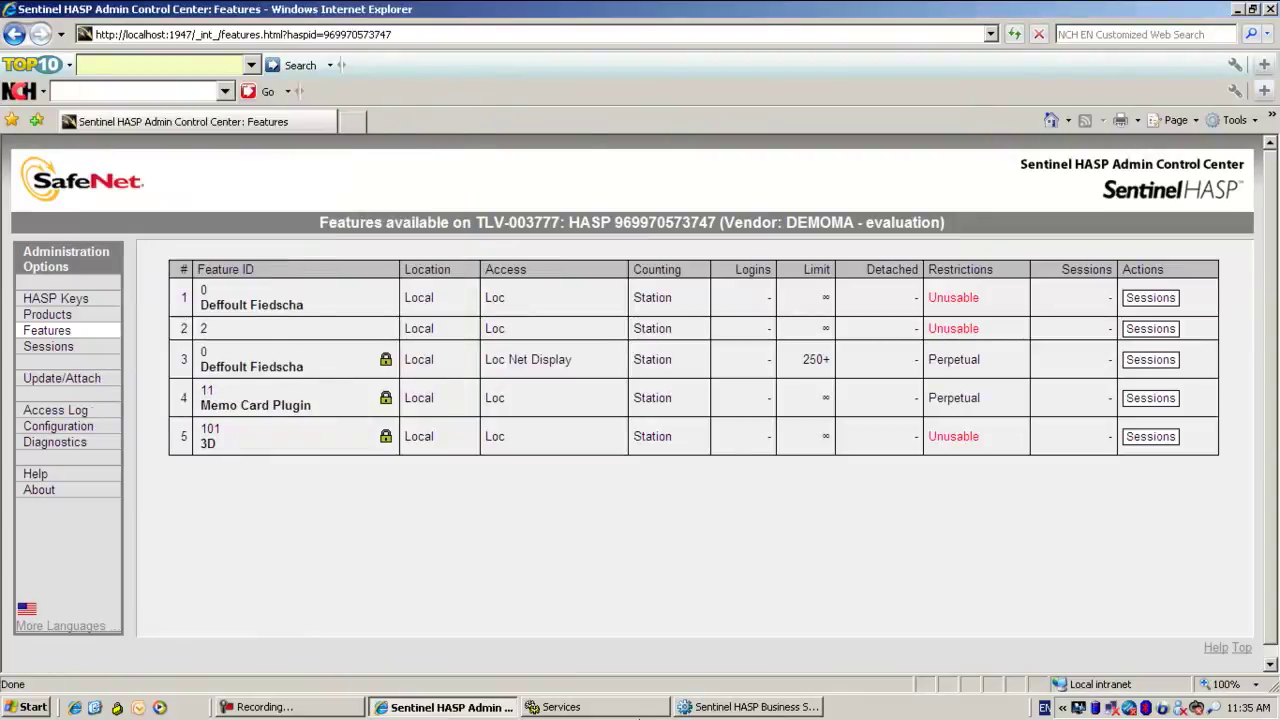
{"action": "left_click", "coordinate": [561, 707]}
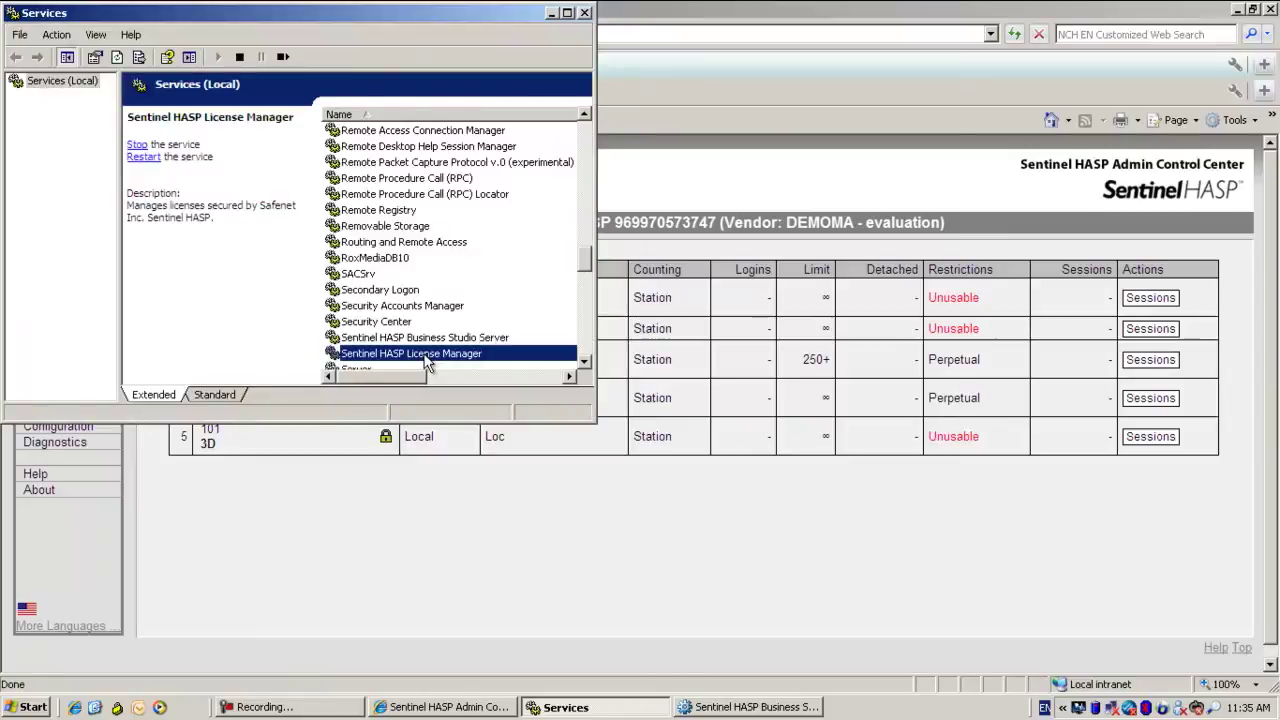
{"action": "left_click", "coordinate": [552, 15]}
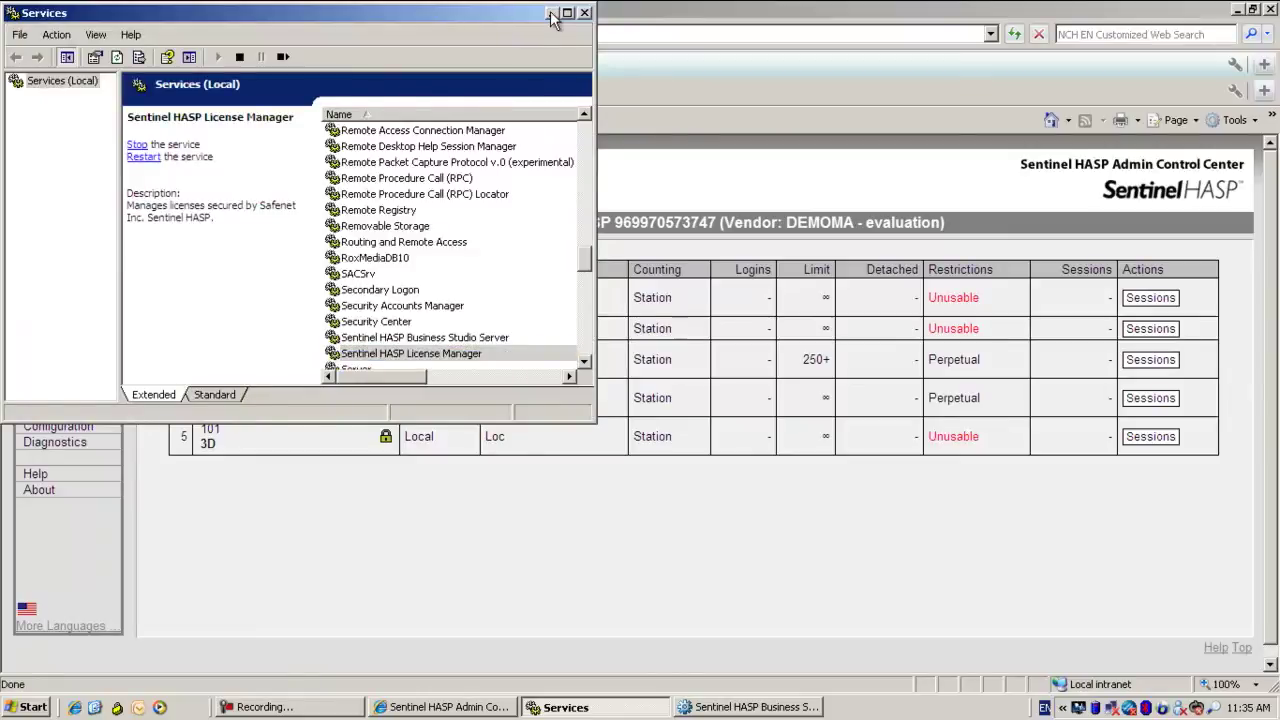
{"action": "left_click", "coordinate": [552, 15]}
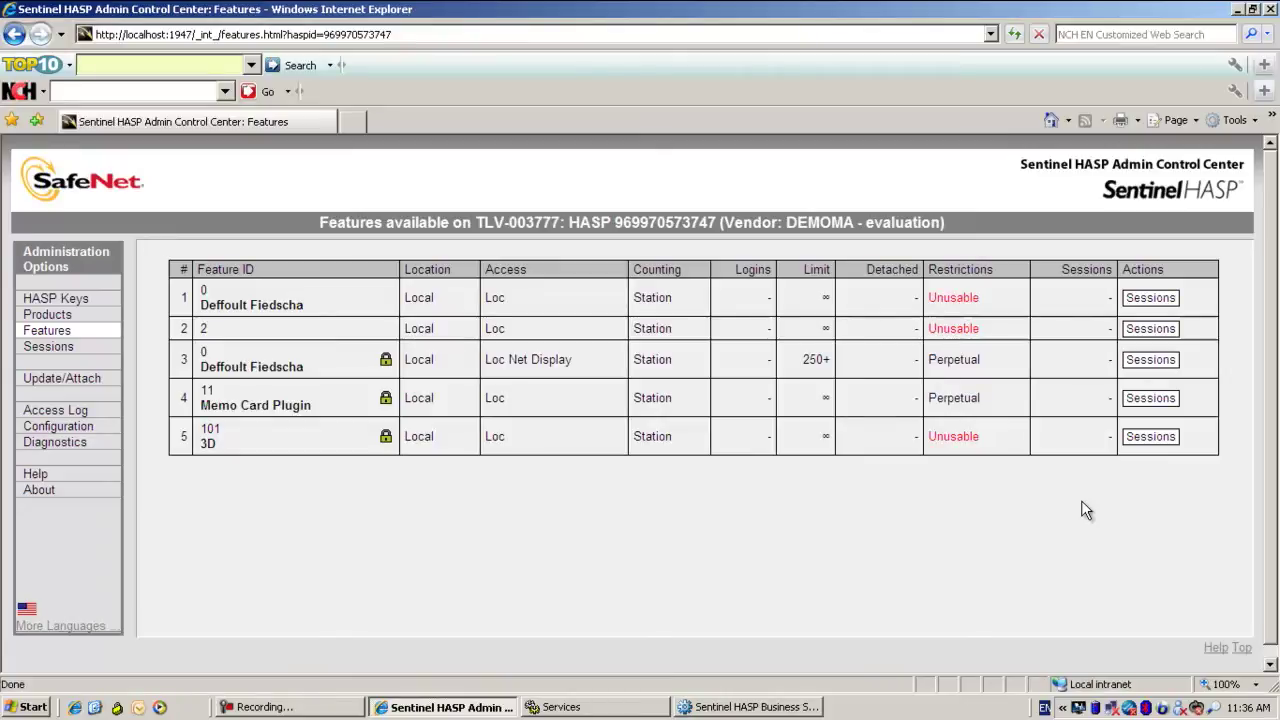
Switch to the Sentinel HASP RUS utility, collect the key status information and save it to the desktop as 1.c2v
{"action": "left_click", "coordinate": [1238, 12]}
{"action": "left_click", "coordinate": [107, 186]}
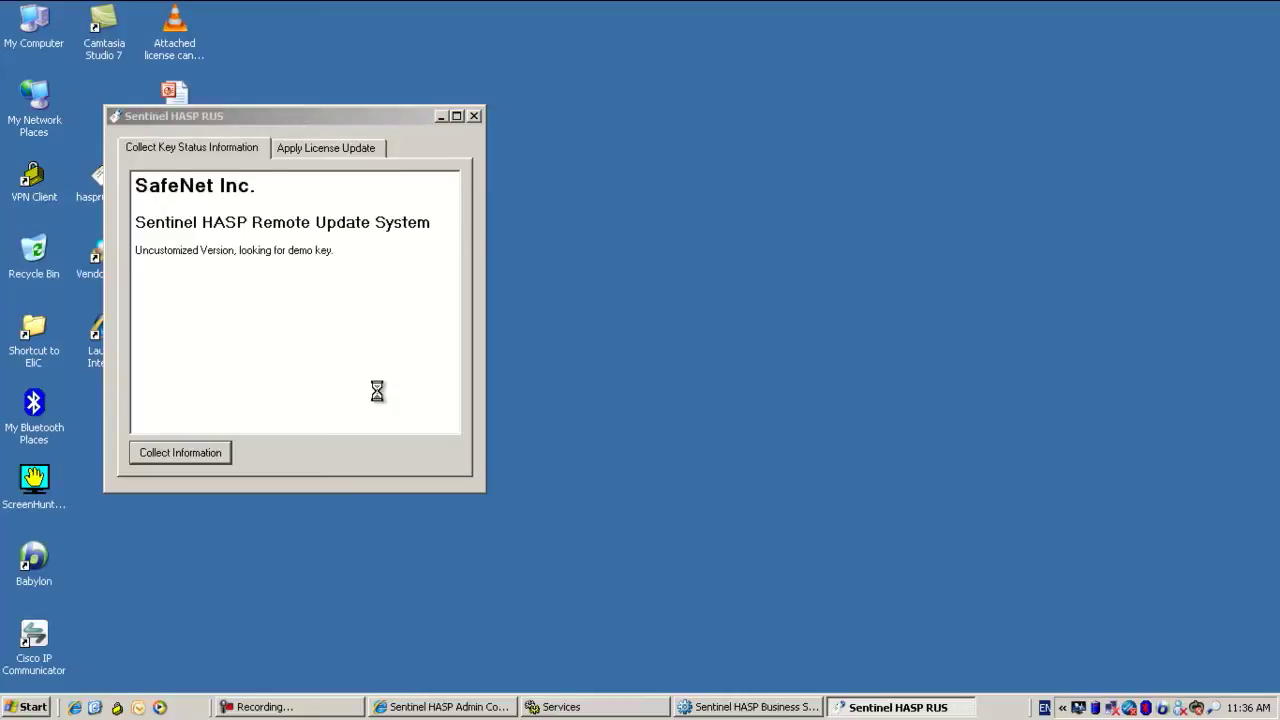
{"action": "left_click", "coordinate": [172, 294]}
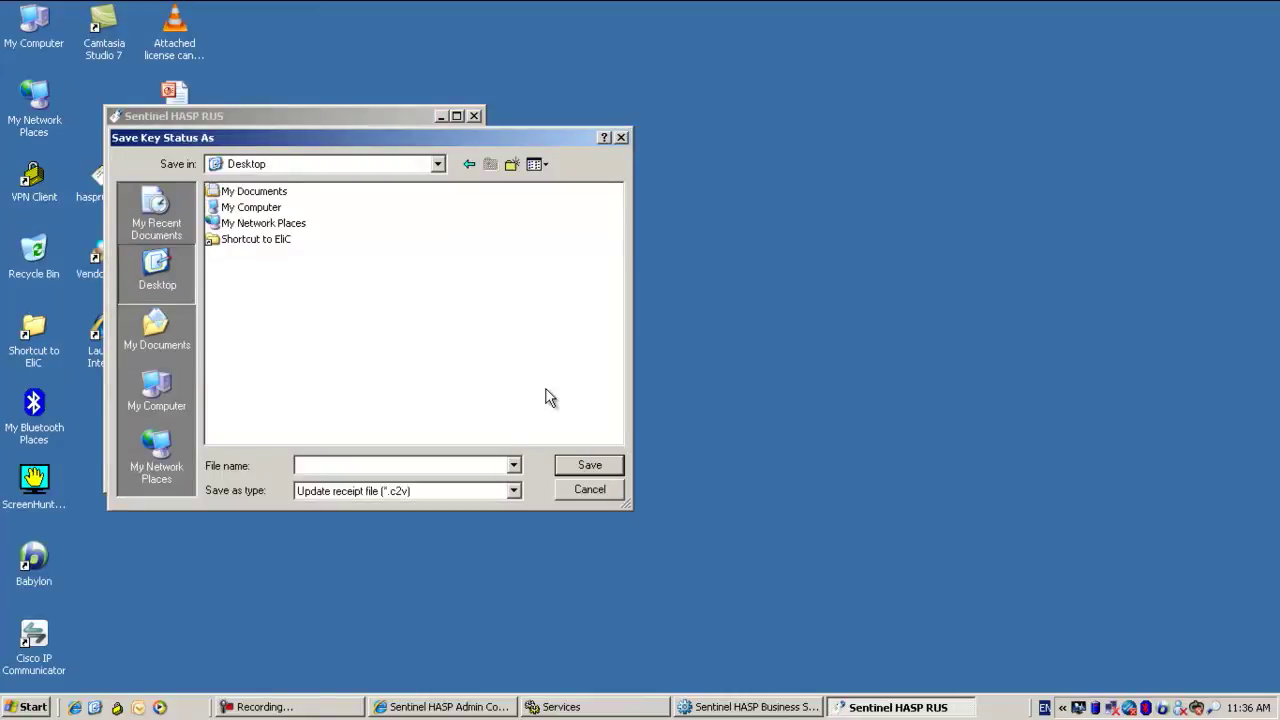
{"action": "left_click", "coordinate": [589, 489]}
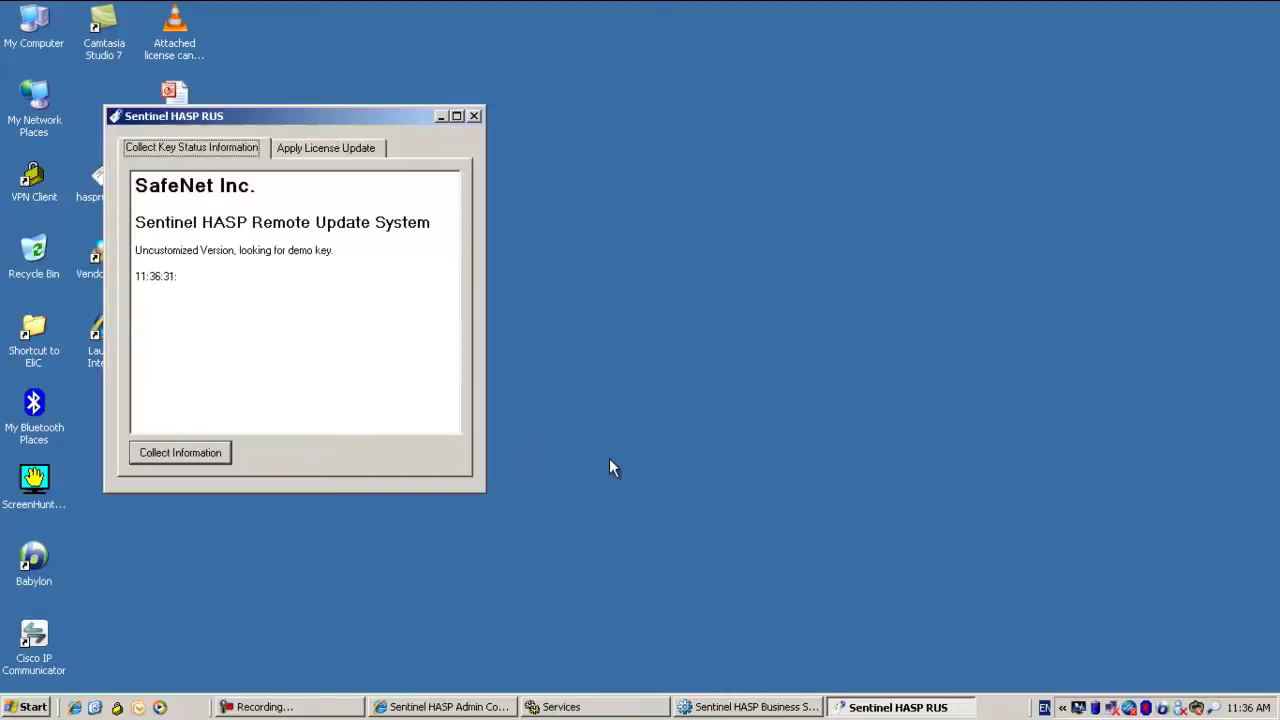
{"action": "left_click", "coordinate": [476, 113]}
Switch to Sentinel HASP Business Studio and check in the file 1.c2v from the desktop
{"action": "left_click", "coordinate": [760, 707]}
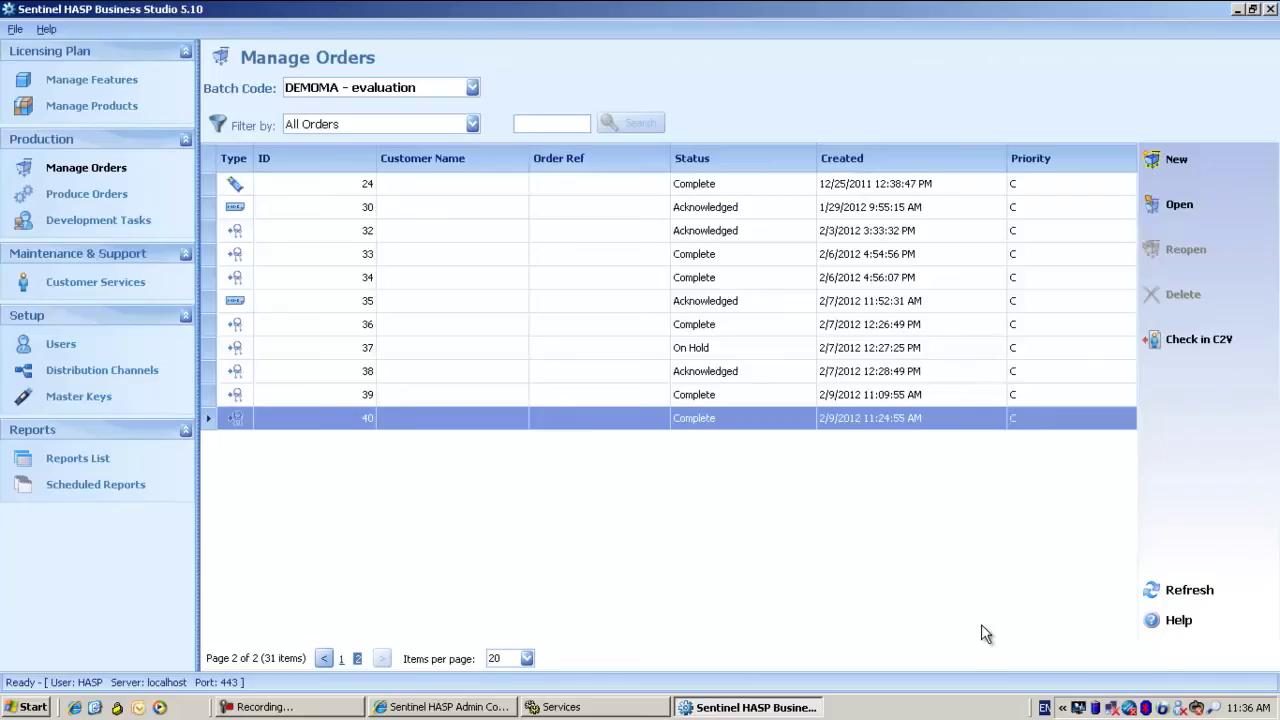
{"action": "left_click", "coordinate": [1200, 340]}
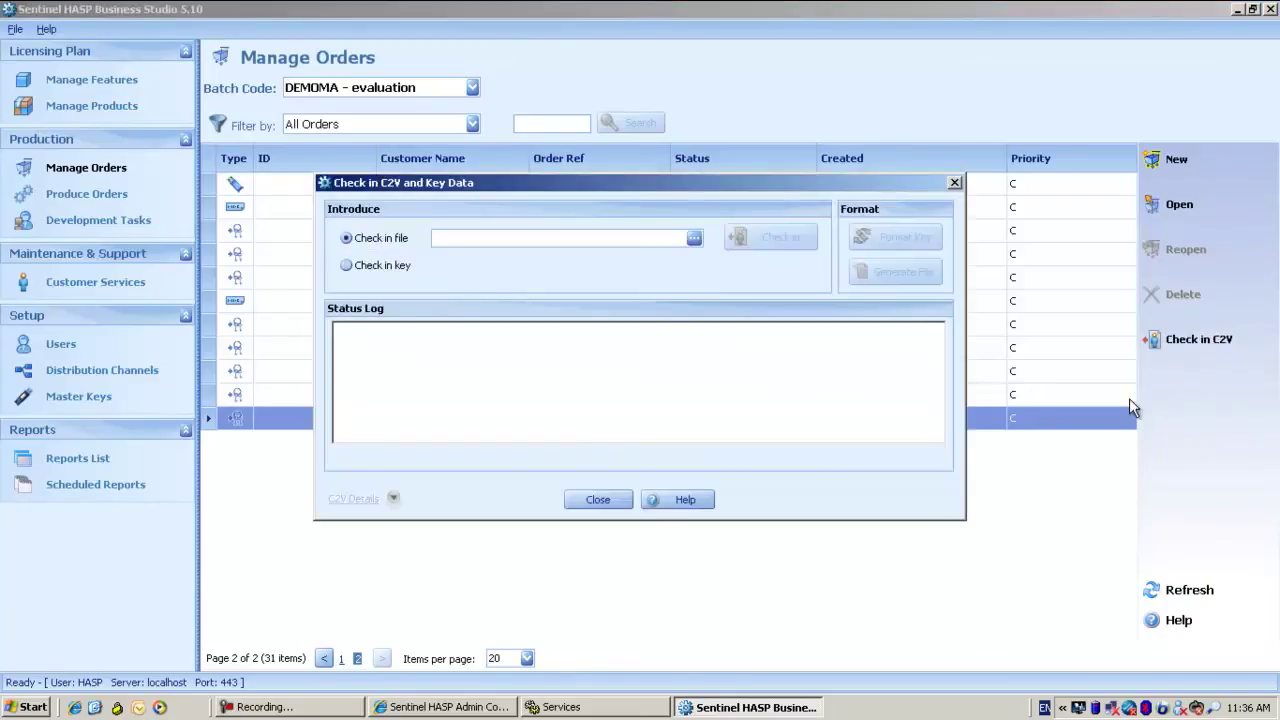
{"action": "left_click", "coordinate": [694, 238]}
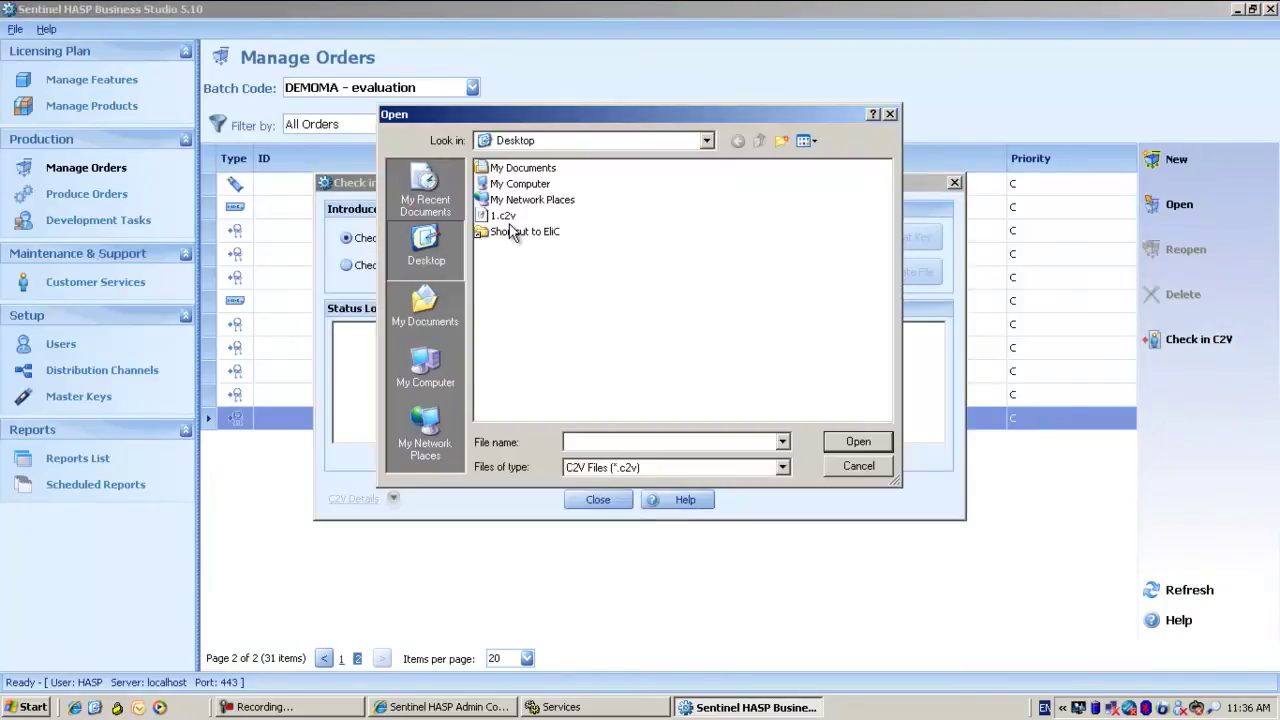
{"action": "double_click", "coordinate": [503, 215]}
{"action": "left_click", "coordinate": [753, 248]}
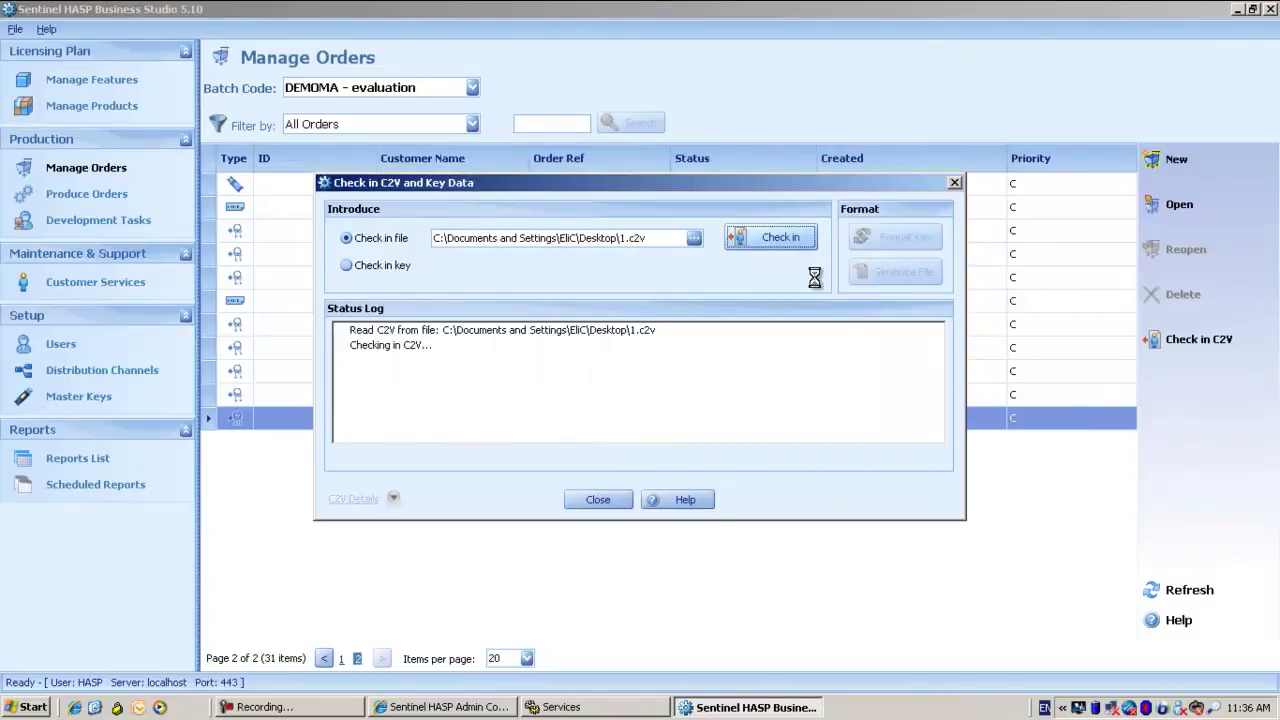
Examine the checked-in C2V details, including the time based product's 3D feature and the status log
{"action": "left_click", "coordinate": [395, 498]}
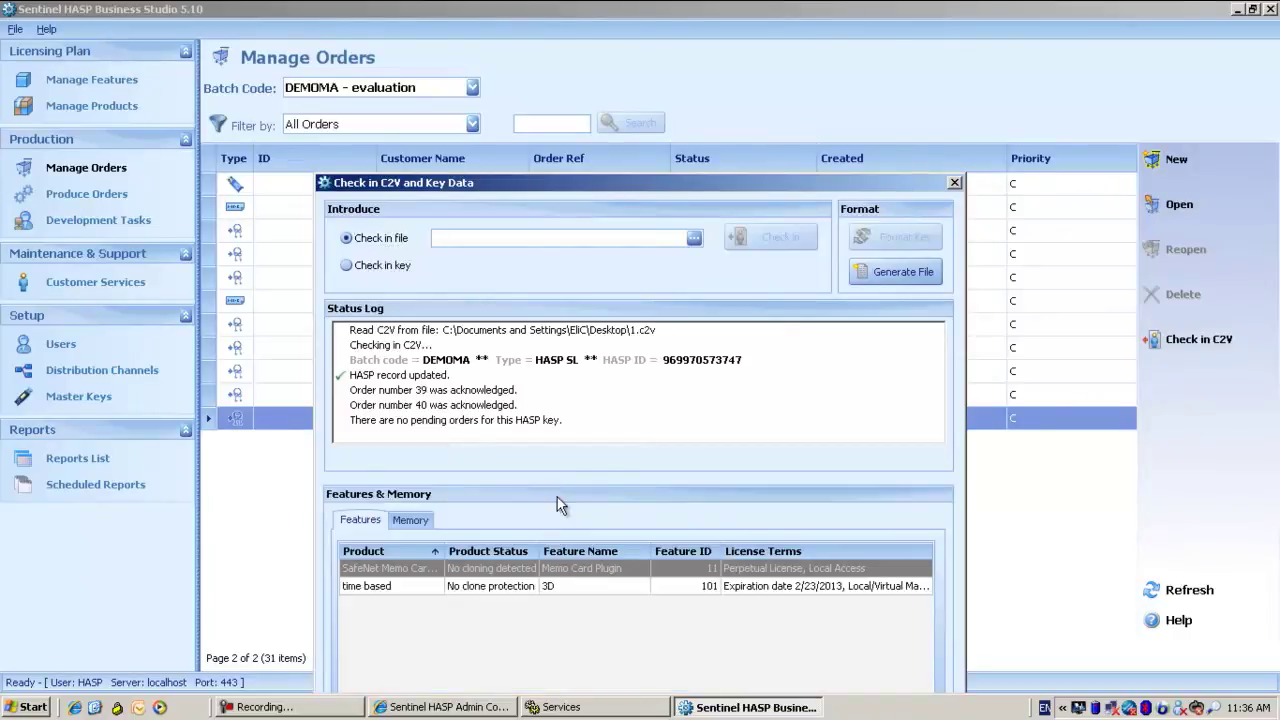
{"action": "left_click", "coordinate": [546, 588]}
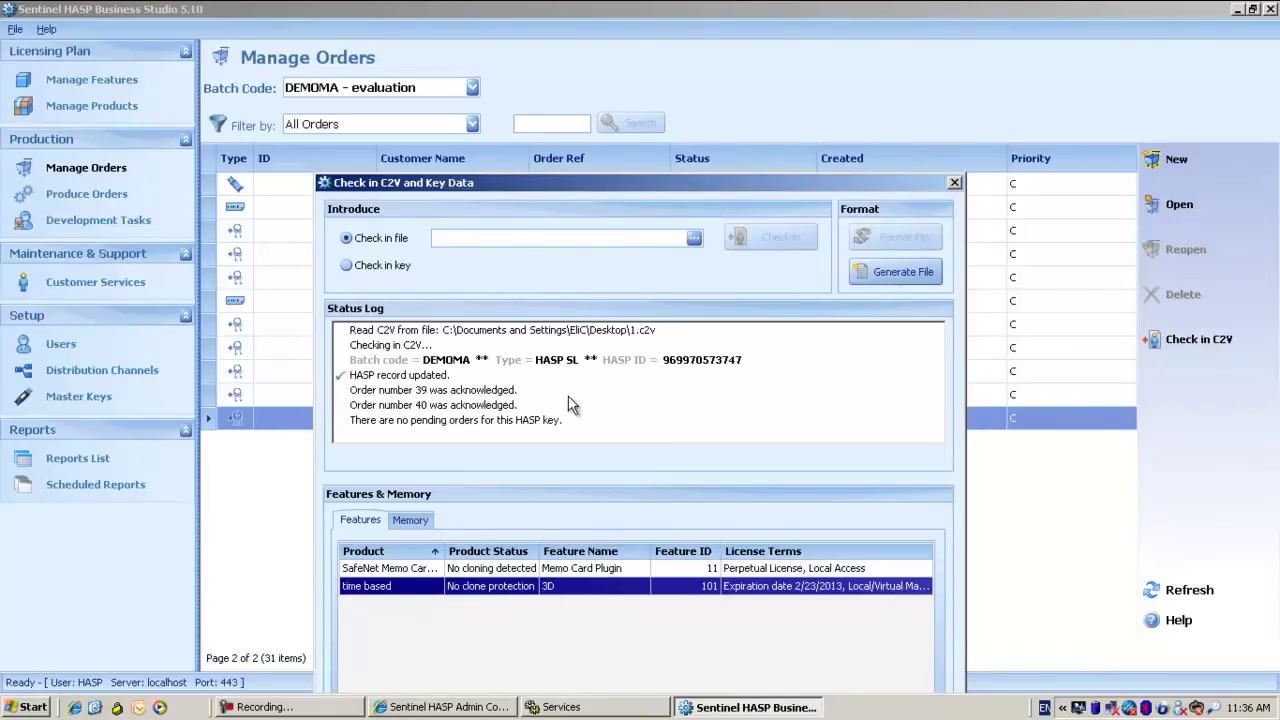
{"action": "left_click", "coordinate": [594, 415]}
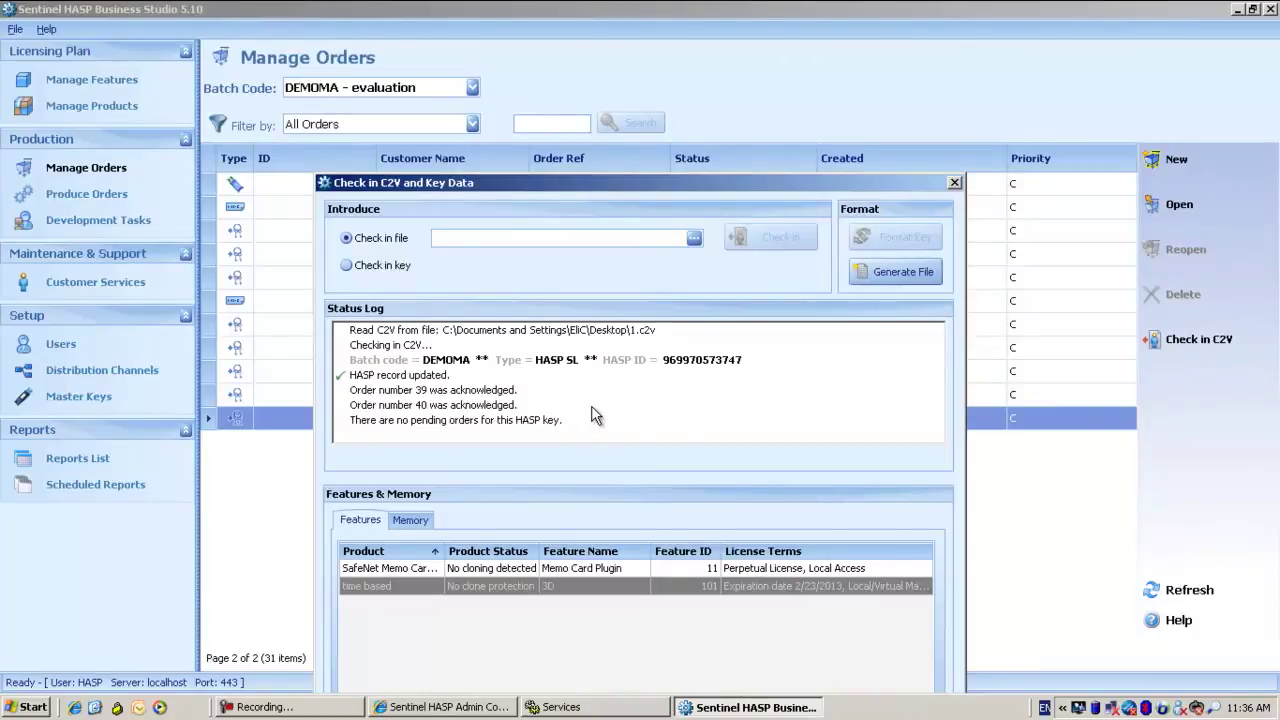
{"action": "left_click", "coordinate": [955, 183]}
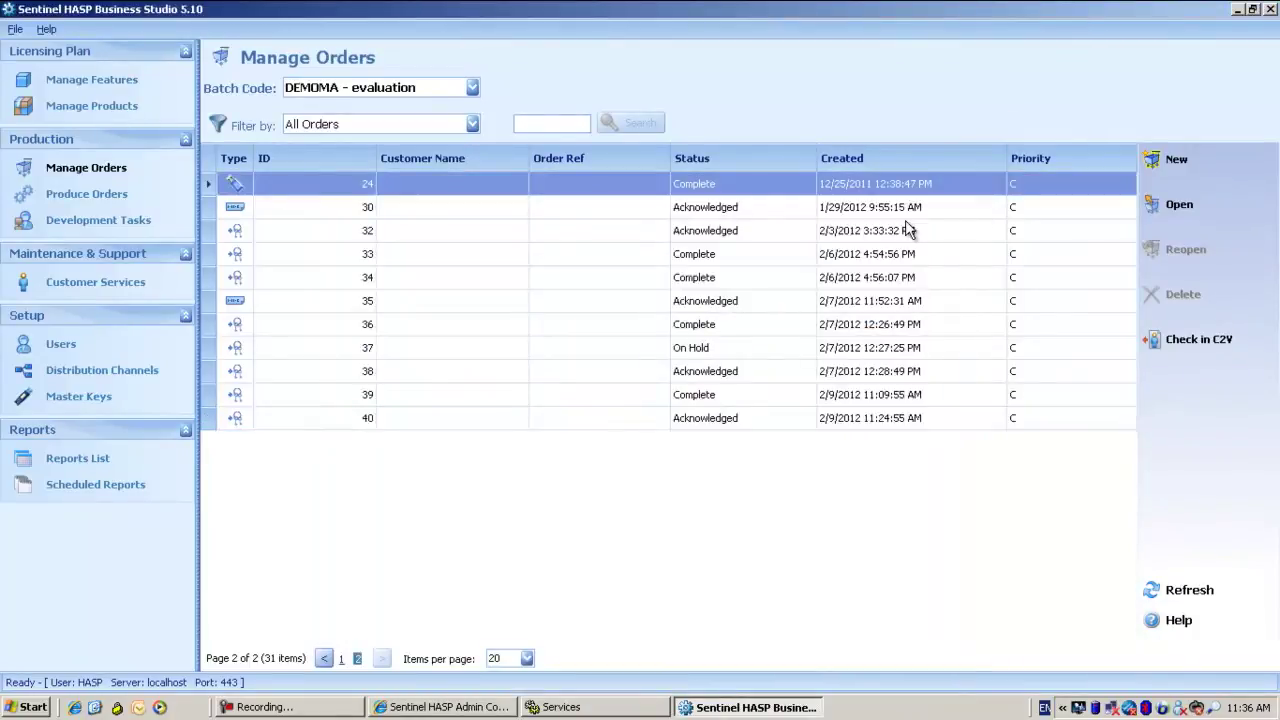
Open the dummy_2 product's properties and review its features and read/write memory data
{"action": "left_click", "coordinate": [113, 118]}
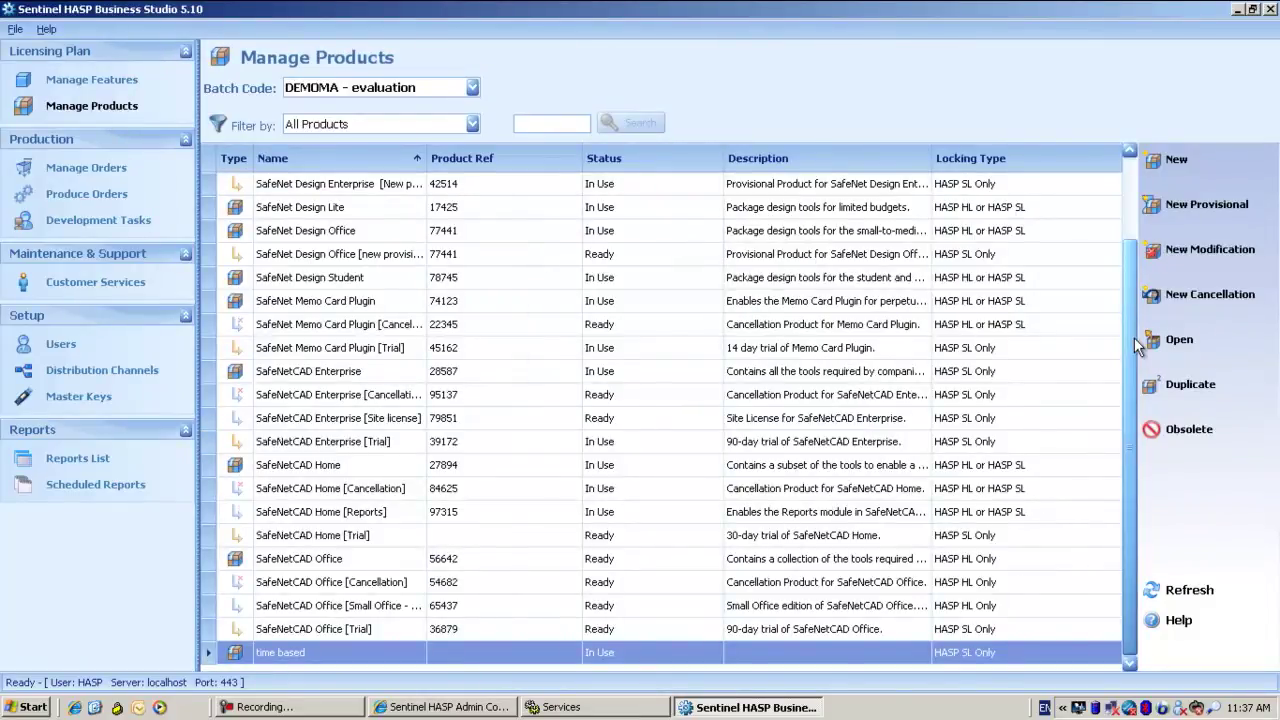
{"action": "scroll", "coordinate": [1134, 337], "scroll_direction": "up", "scroll_amount": 2}
{"action": "left_click", "coordinate": [285, 208]}
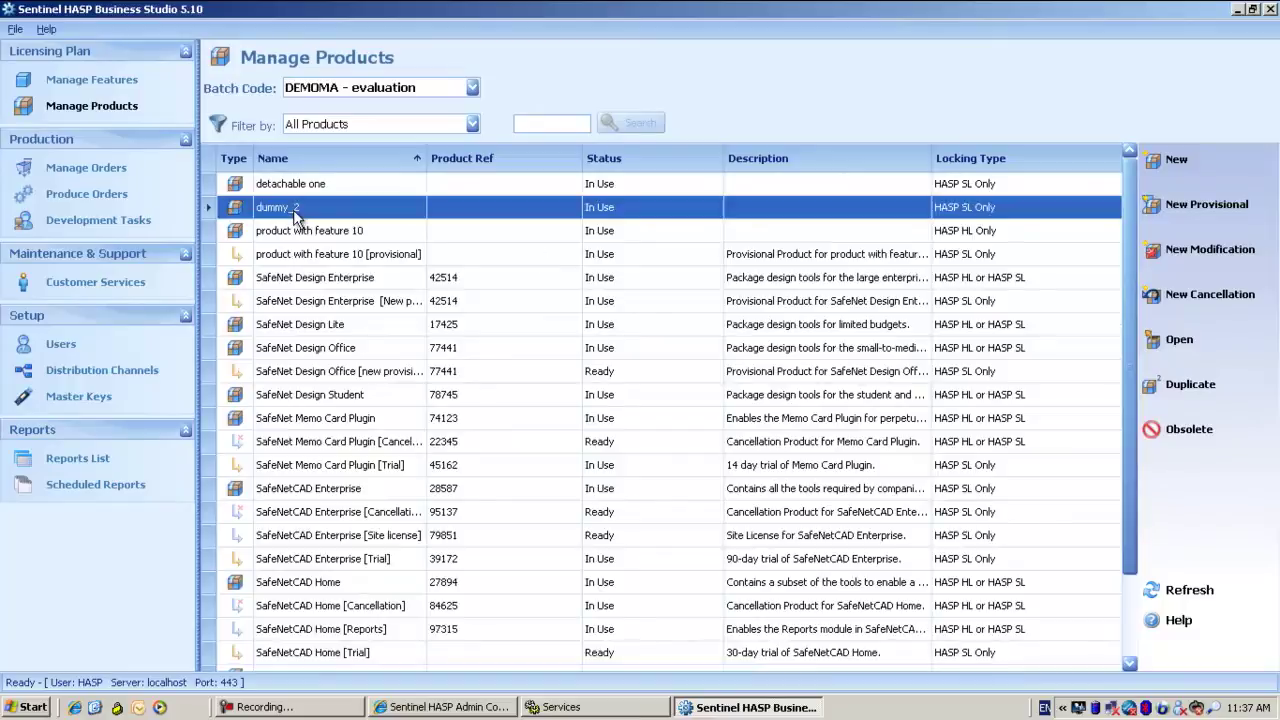
{"action": "key", "text": "Return"}
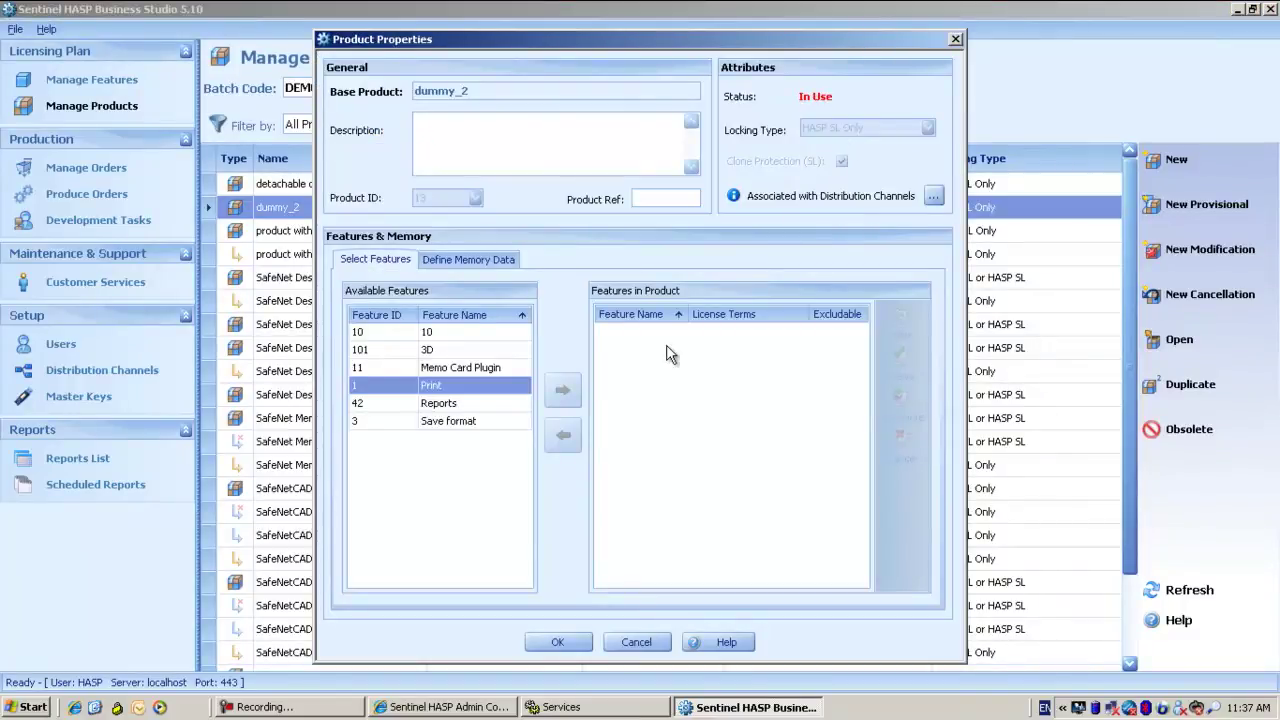
{"action": "left_click", "coordinate": [486, 264]}
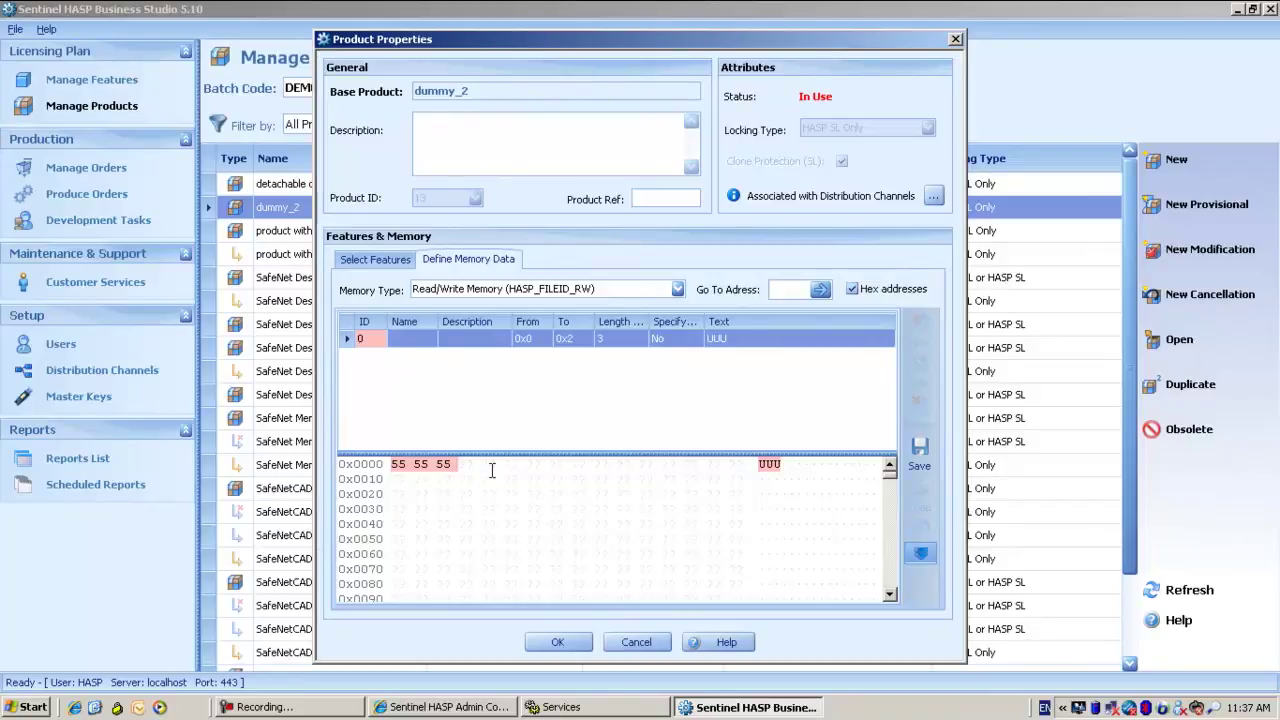
{"action": "left_click", "coordinate": [558, 645]}
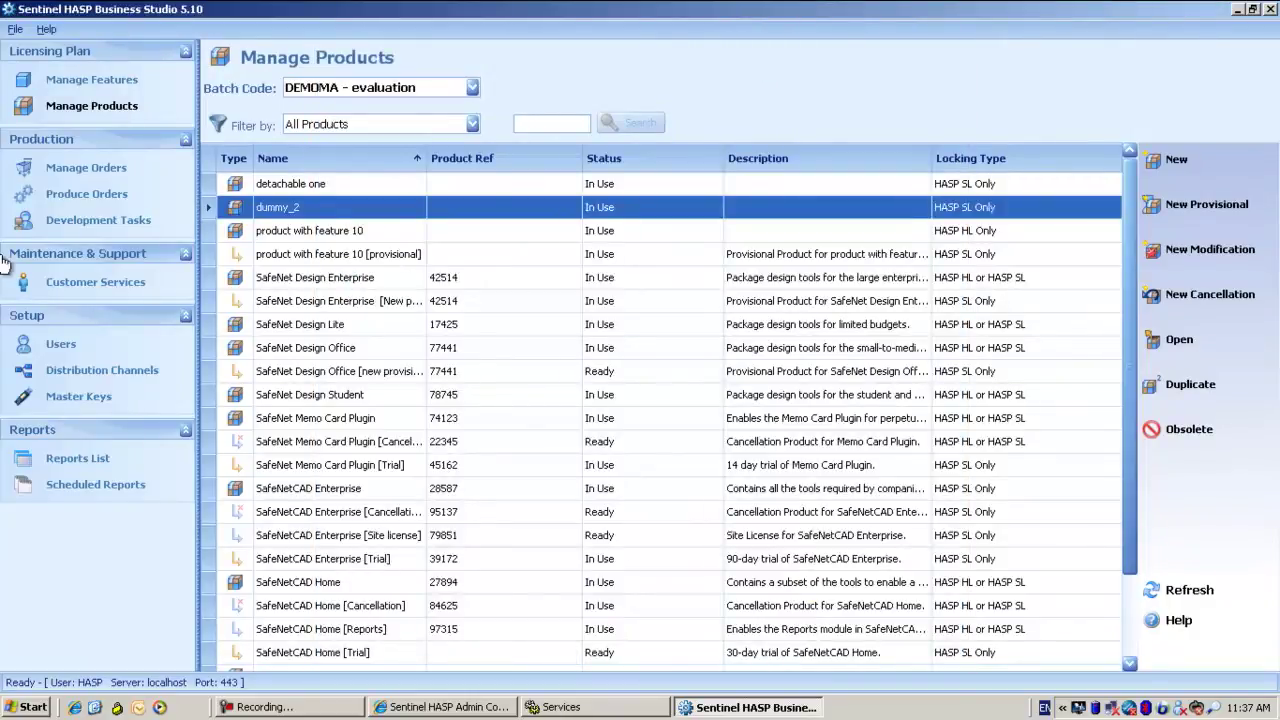
Create a new HASP Update production order and add the product dummy_2 to it
{"action": "left_click", "coordinate": [160, 174]}
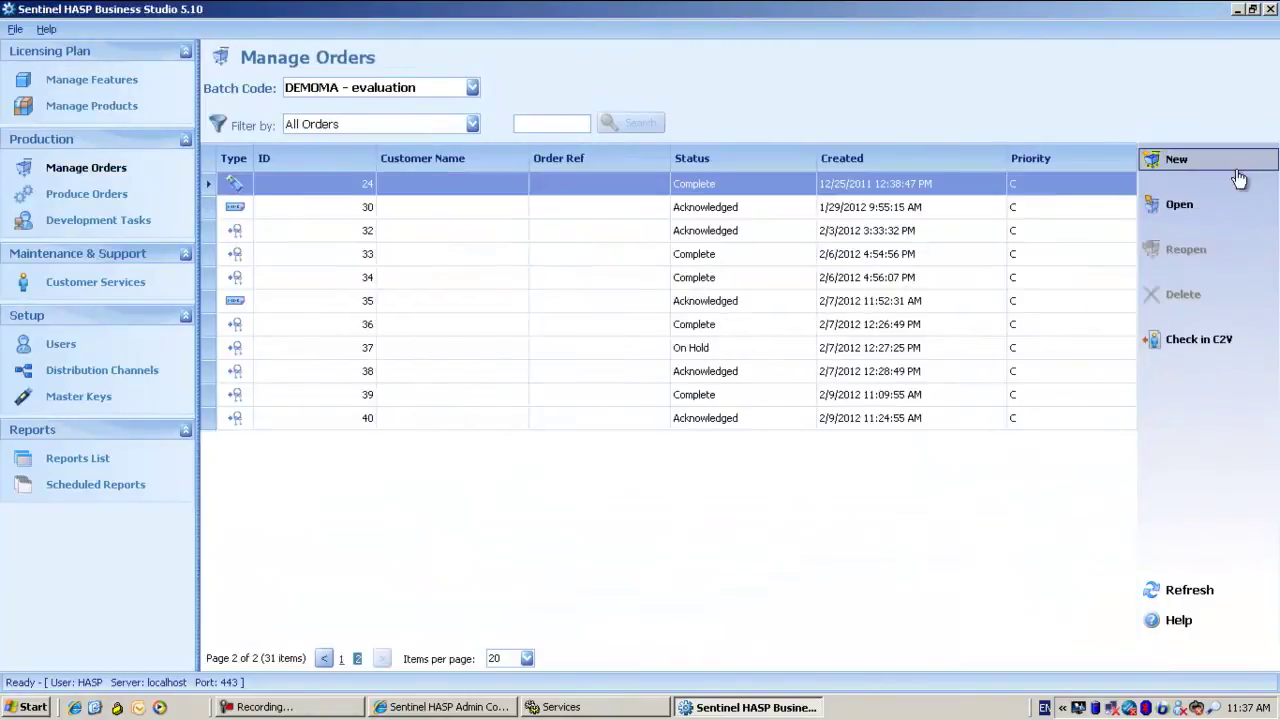
{"action": "left_click", "coordinate": [1238, 177]}
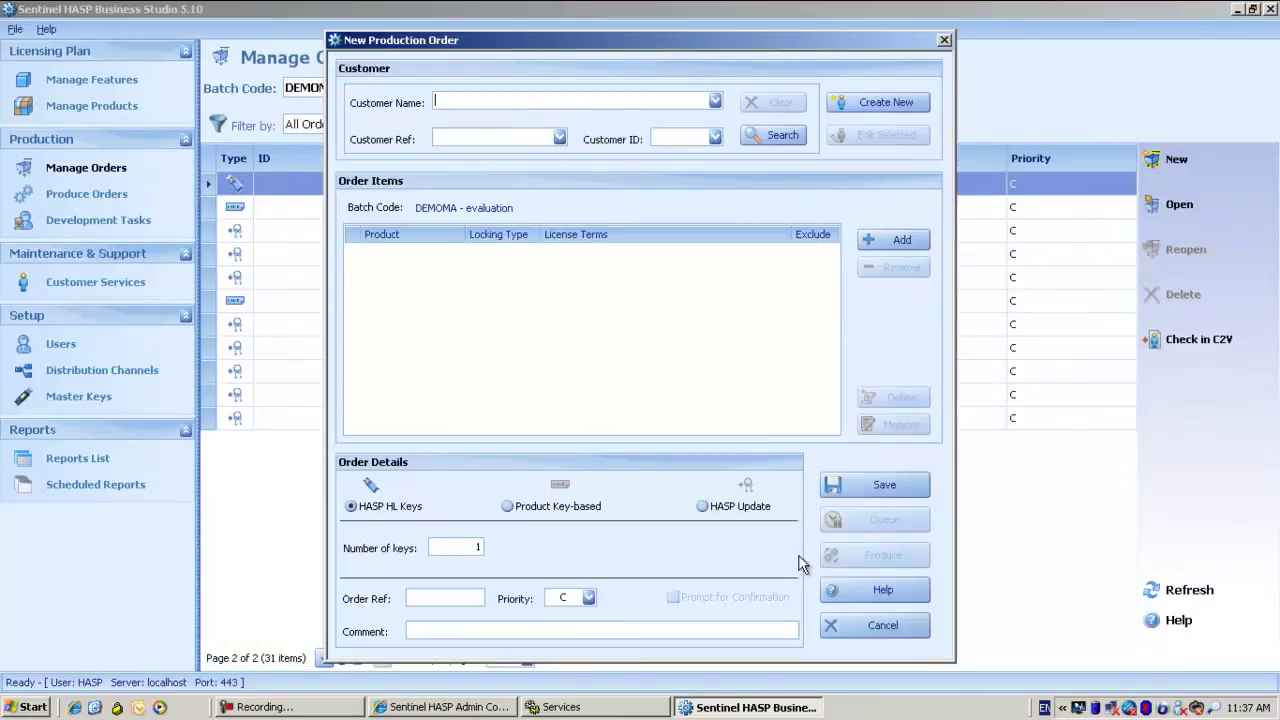
{"action": "left_click", "coordinate": [703, 506]}
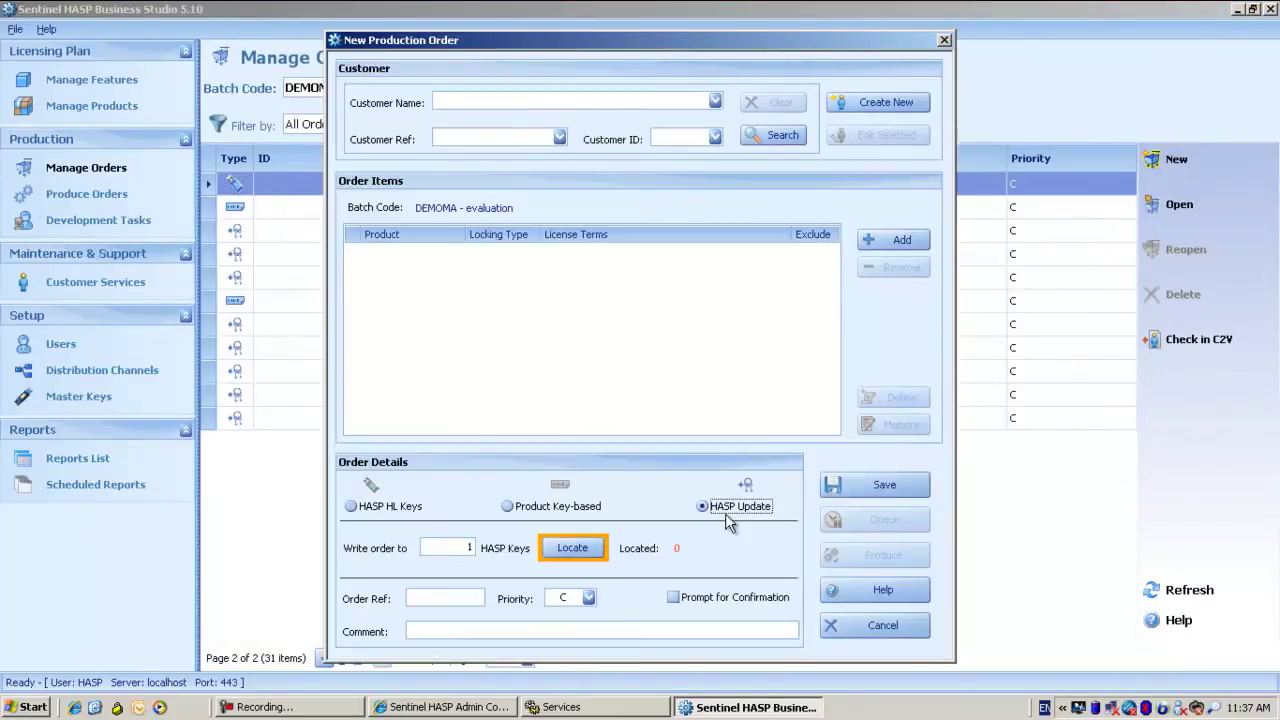
{"action": "left_click", "coordinate": [875, 250]}
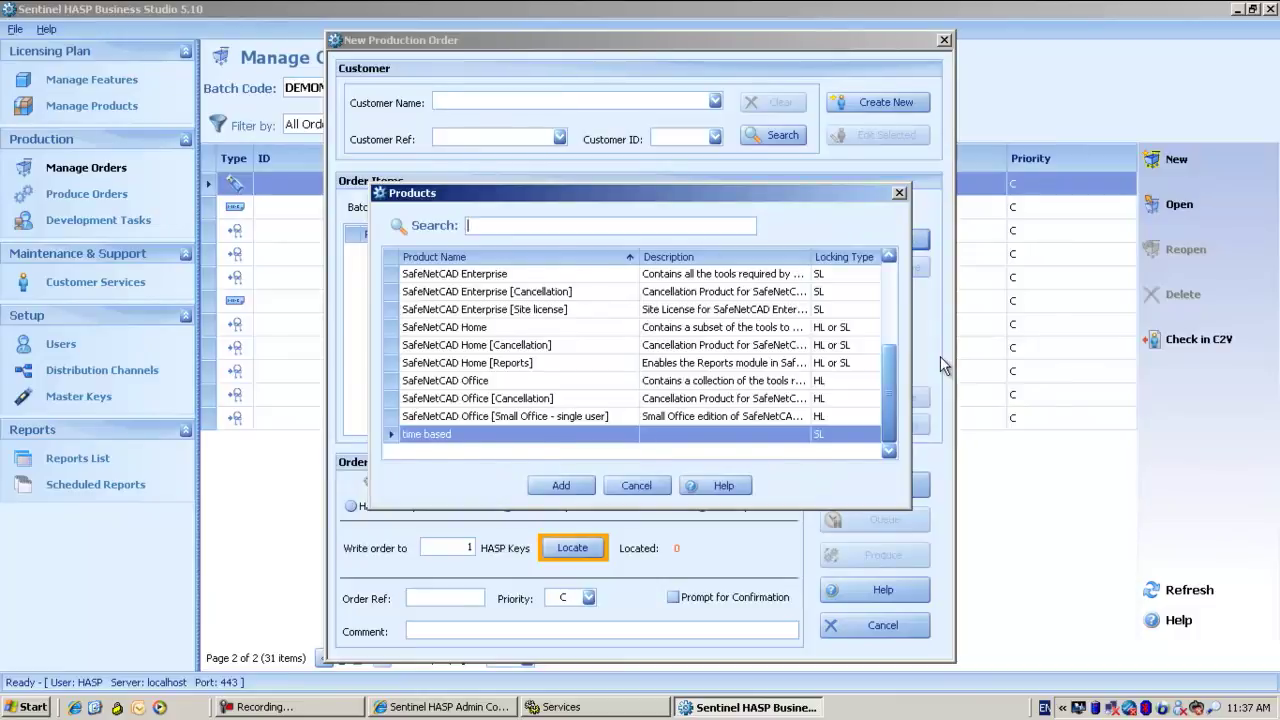
{"action": "left_click_drag", "start_coordinate": [884, 355], "coordinate": [883, 275]}
{"action": "left_click", "coordinate": [476, 294]}
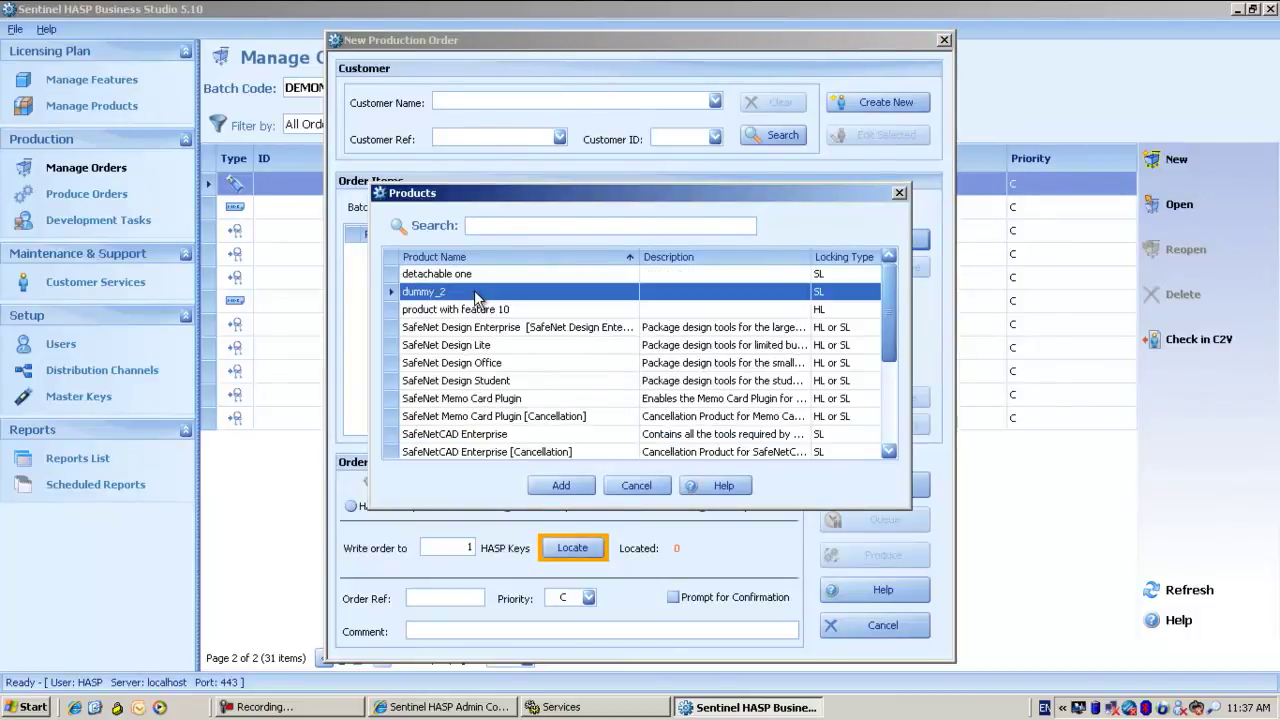
{"action": "left_click", "coordinate": [561, 485]}
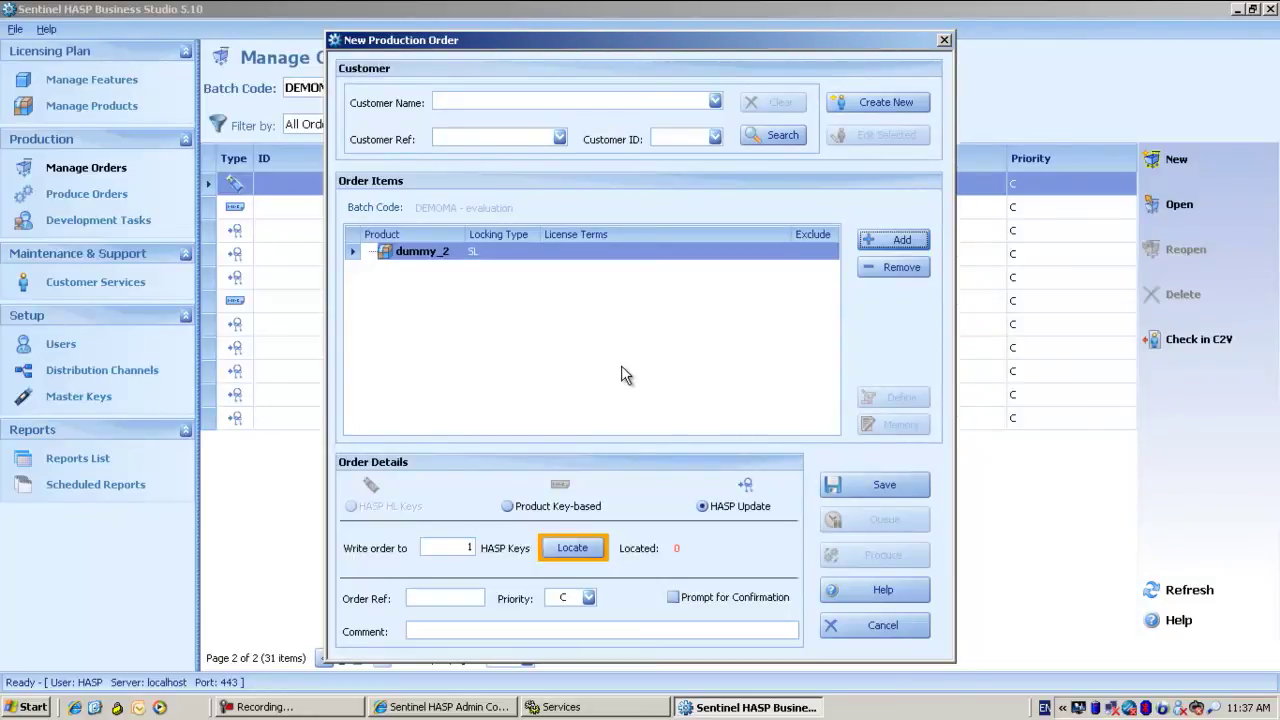
Locate the HASP key to update from the C2V file 1.c2v and assign it to the order
{"action": "left_click", "coordinate": [574, 549]}
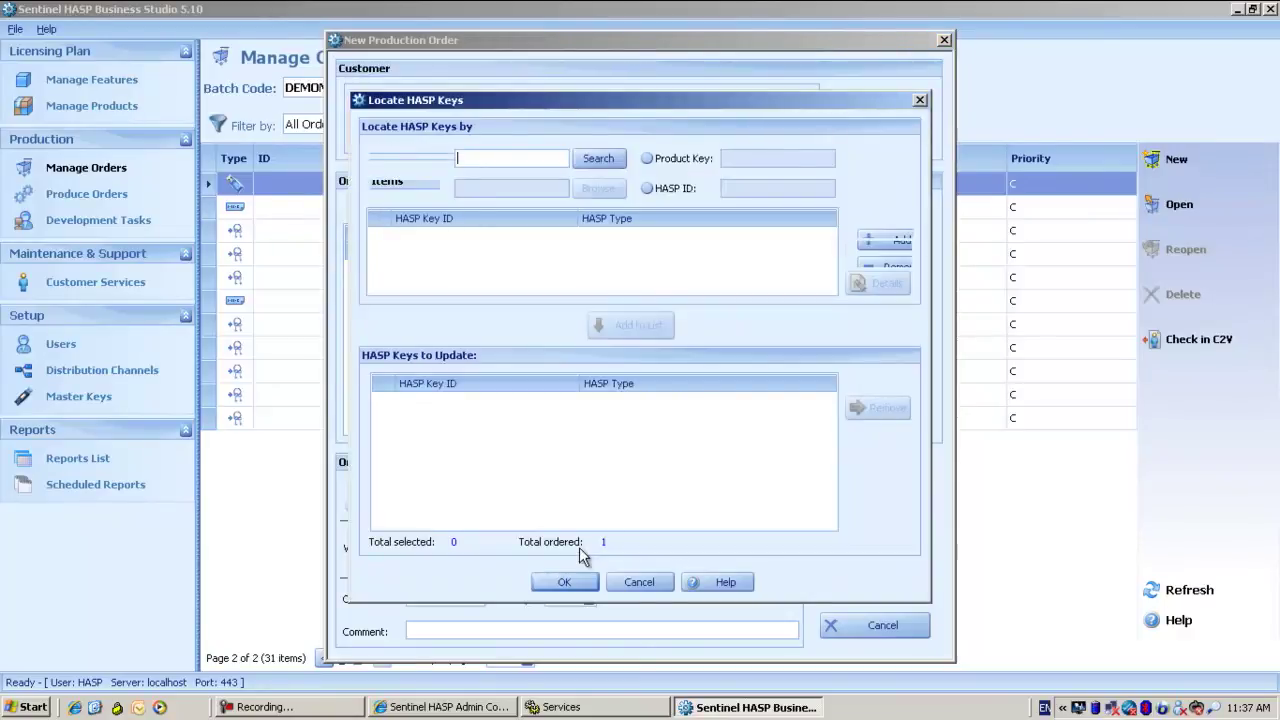
{"action": "left_click", "coordinate": [378, 188]}
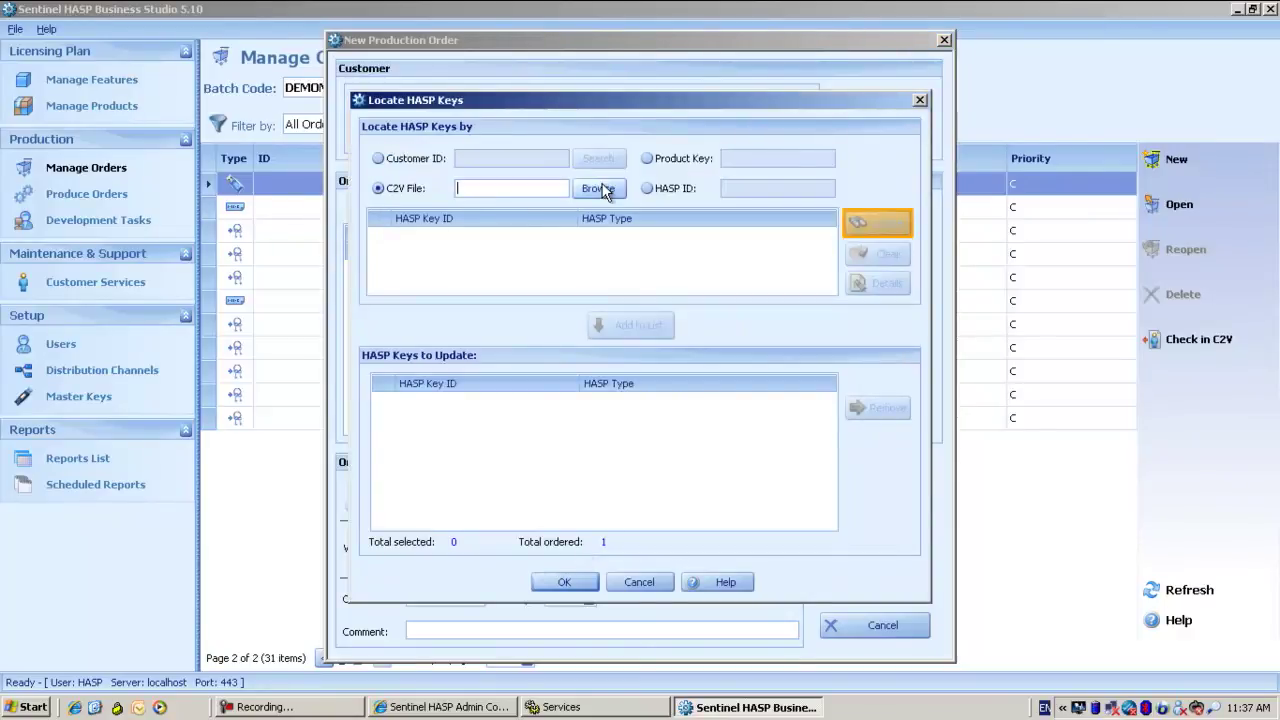
{"action": "left_click", "coordinate": [600, 189]}
{"action": "double_click", "coordinate": [503, 215]}
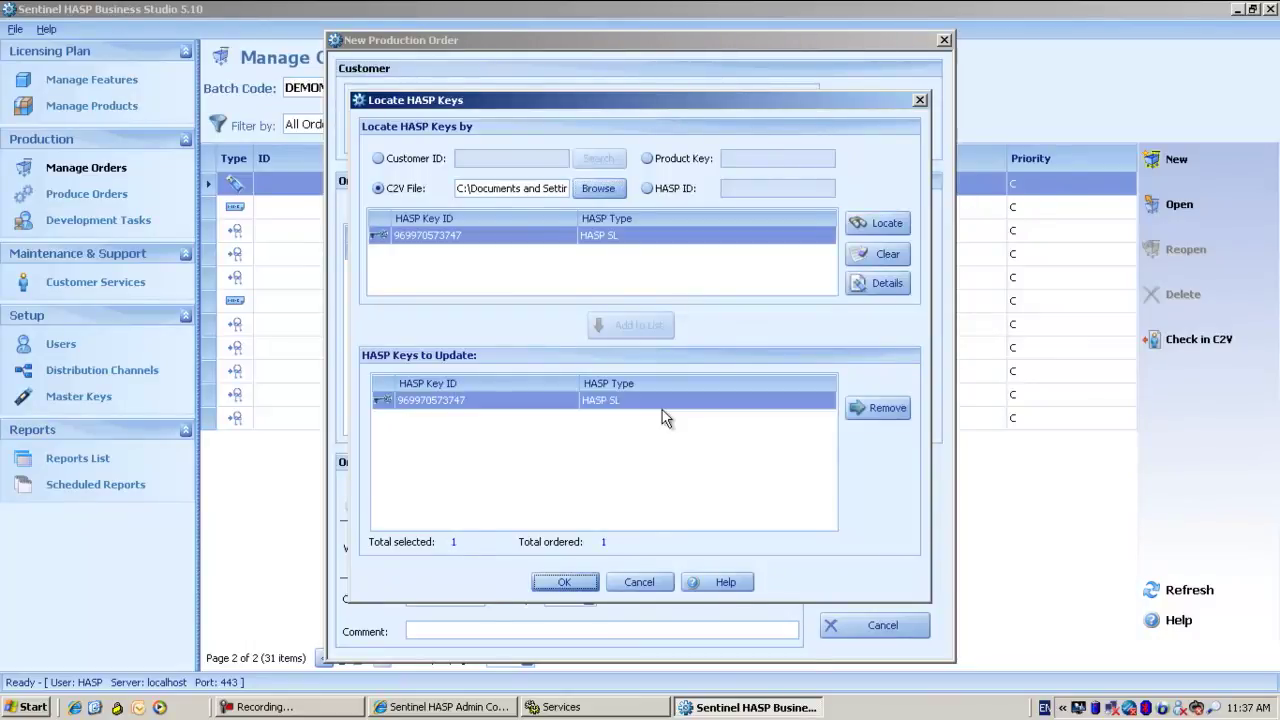
{"action": "left_click", "coordinate": [564, 582]}
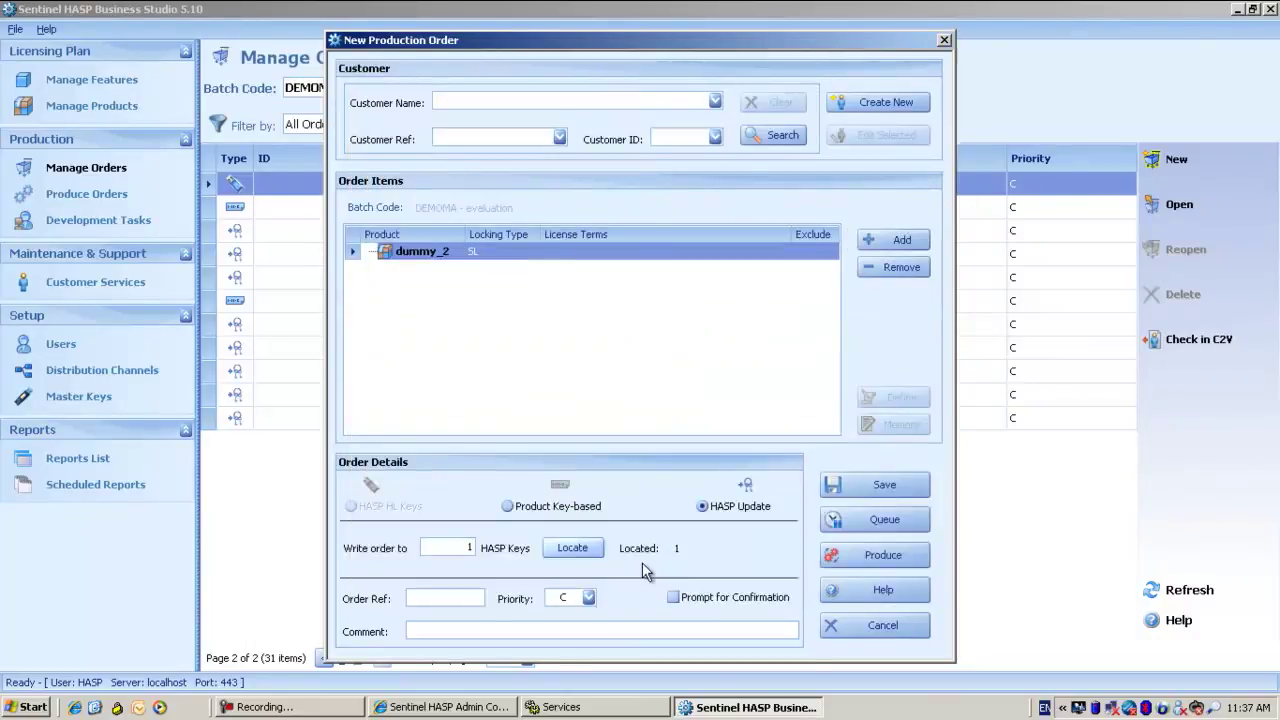
Produce the HASP Update order for dummy_2, generating its V2C update file on the desktop
{"action": "left_click", "coordinate": [893, 556]}
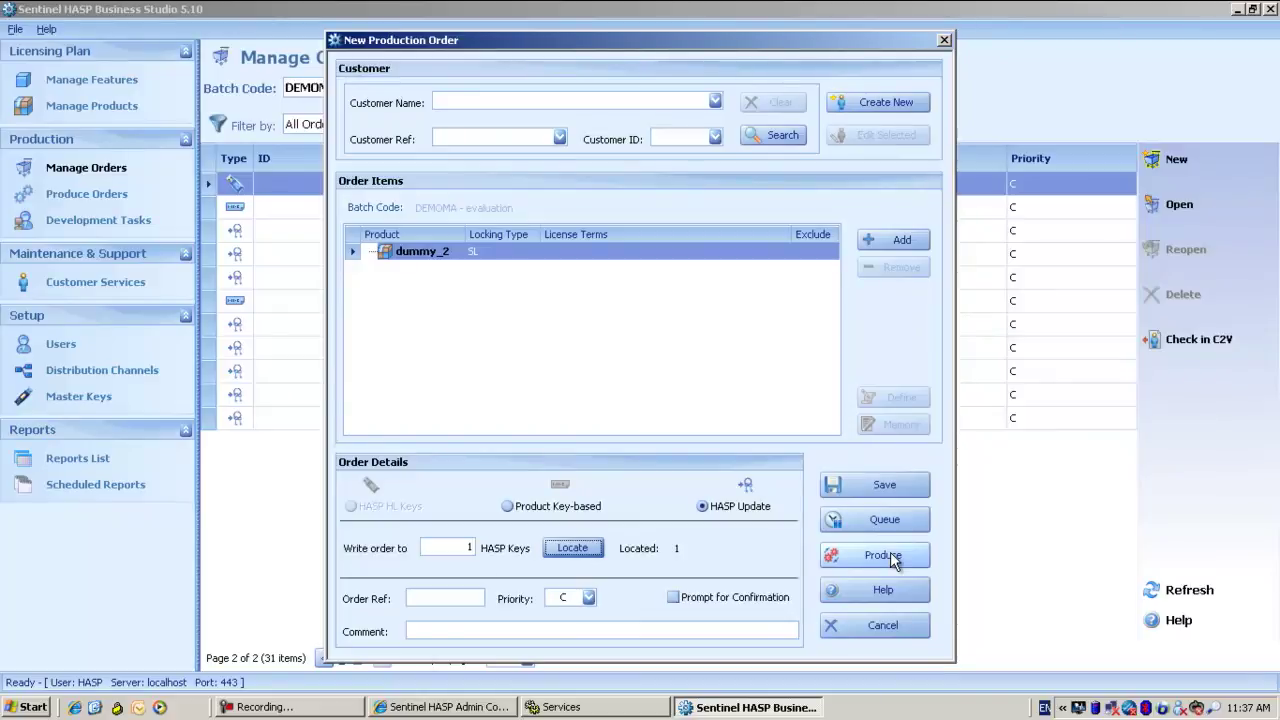
{"action": "left_click", "coordinate": [877, 553]}
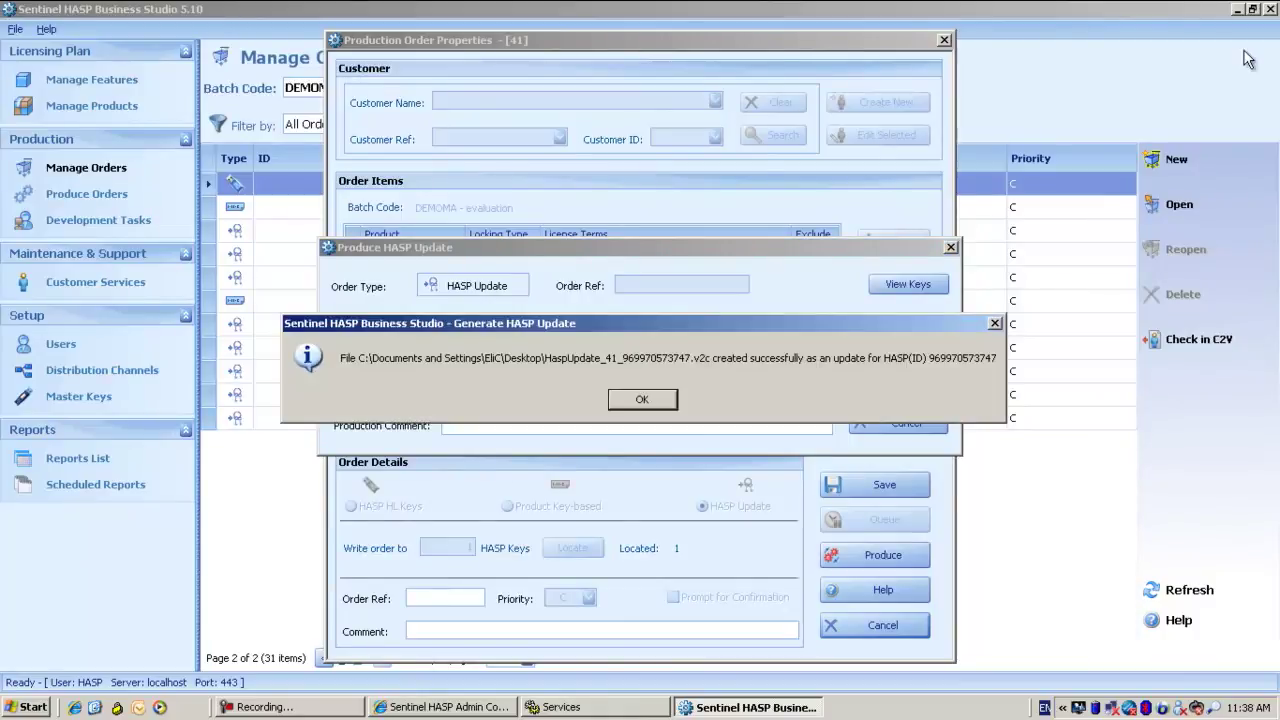
{"action": "key", "text": "Return"}
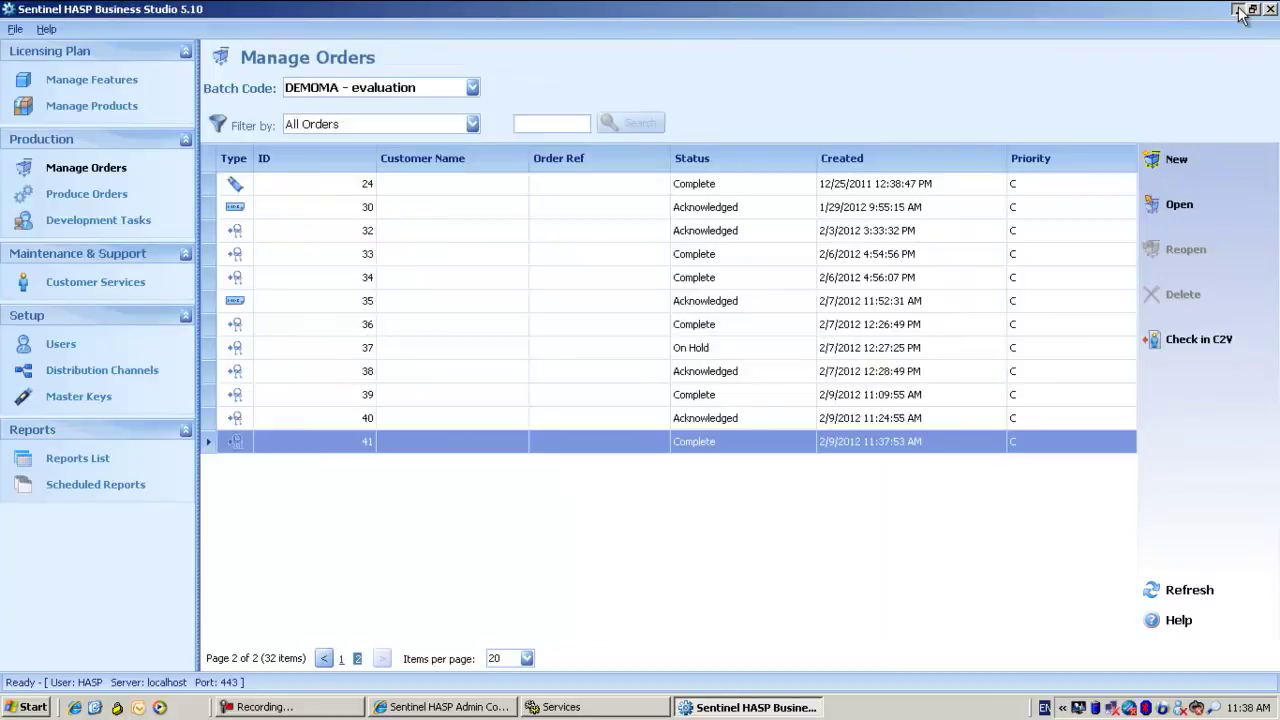
Apply the generated HaspUpdate V2C file from the desktop to the key with Sentinel HASP RUS and close the updater
{"action": "left_click", "coordinate": [1239, 10]}
{"action": "double_click", "coordinate": [113, 412]}
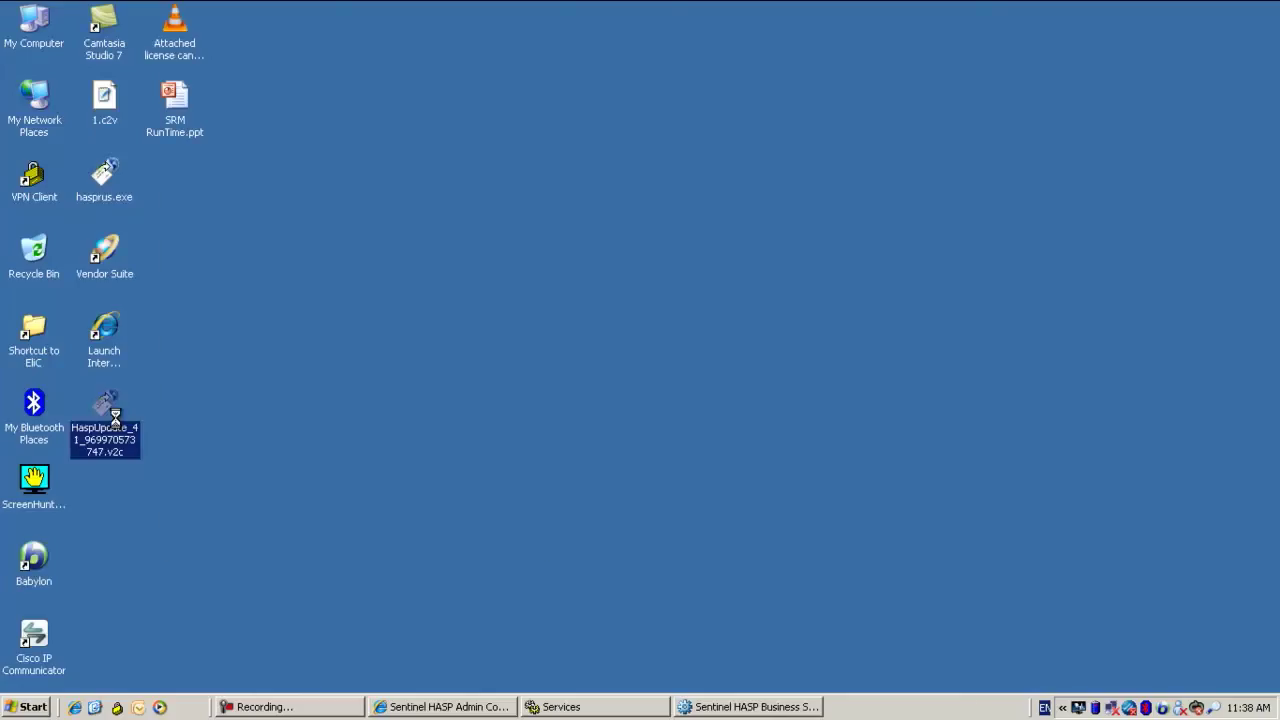
{"action": "key", "text": "Return"}
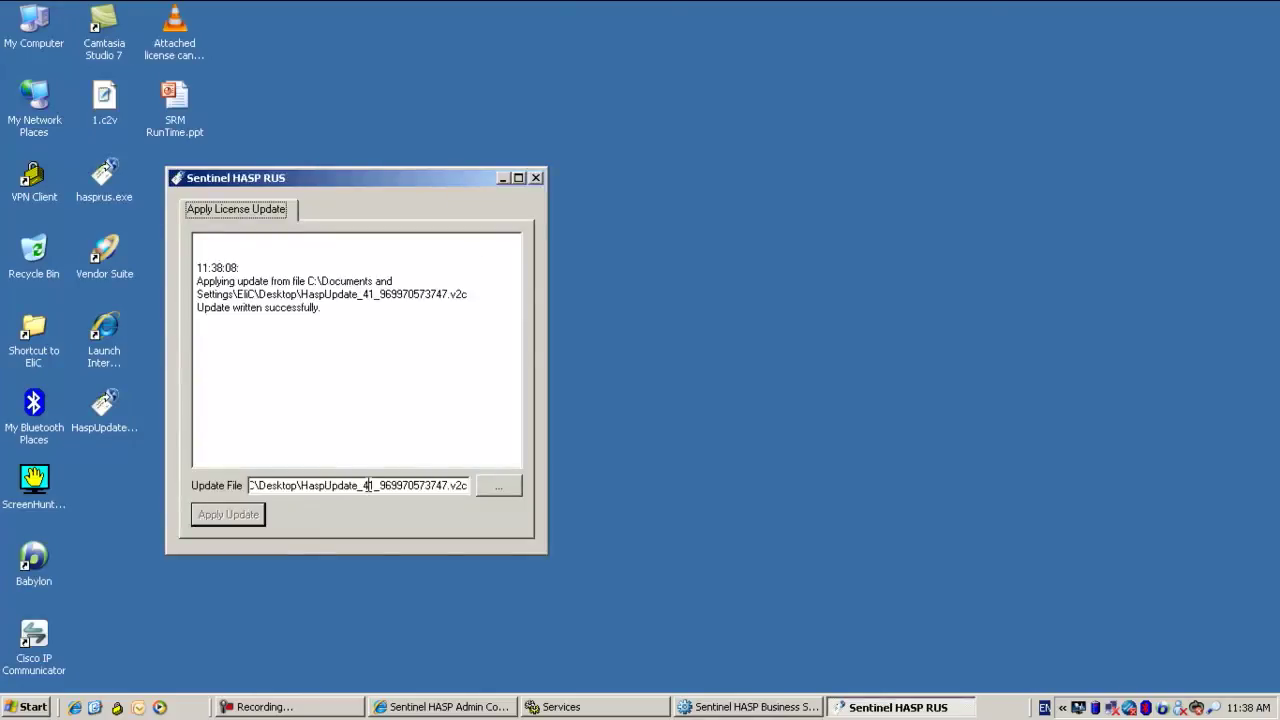
{"action": "left_click", "coordinate": [536, 178]}
Switch to Sentinel HASP Admin Control Center and check the 3D feature's restrictions against the current system date
{"action": "left_click", "coordinate": [488, 703]}
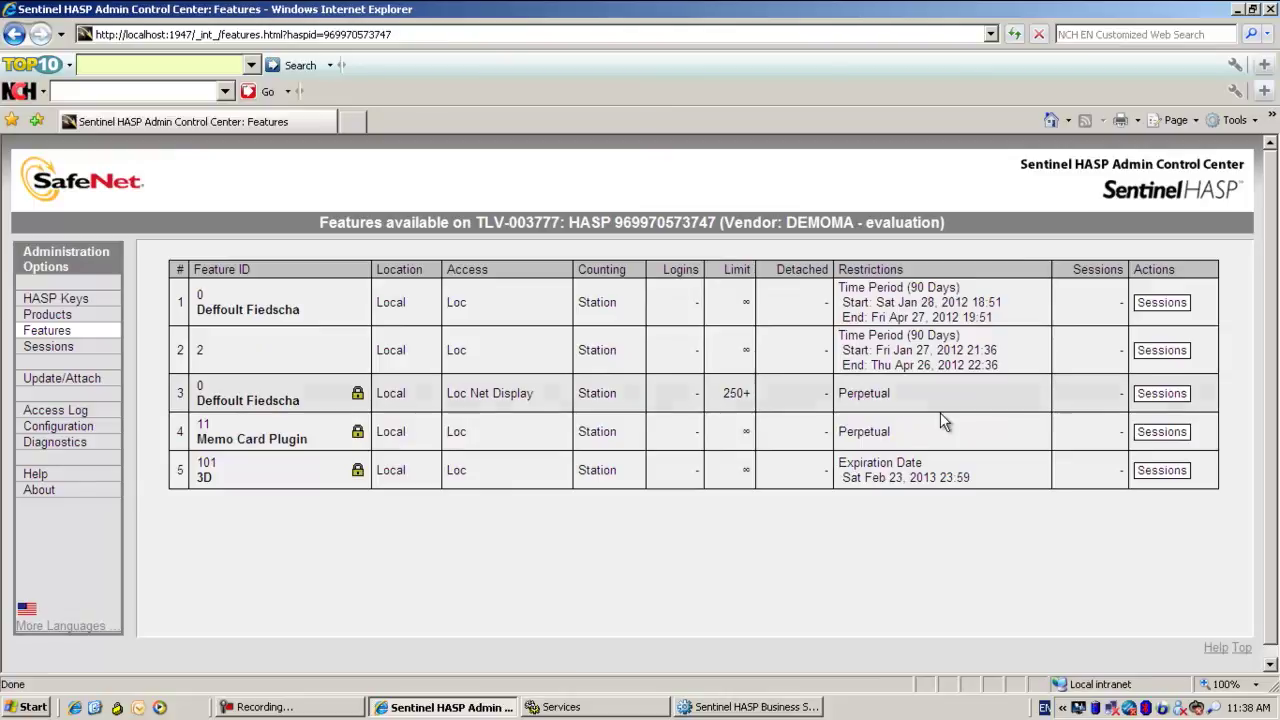
{"action": "mouse_move", "coordinate": [1258, 708]}
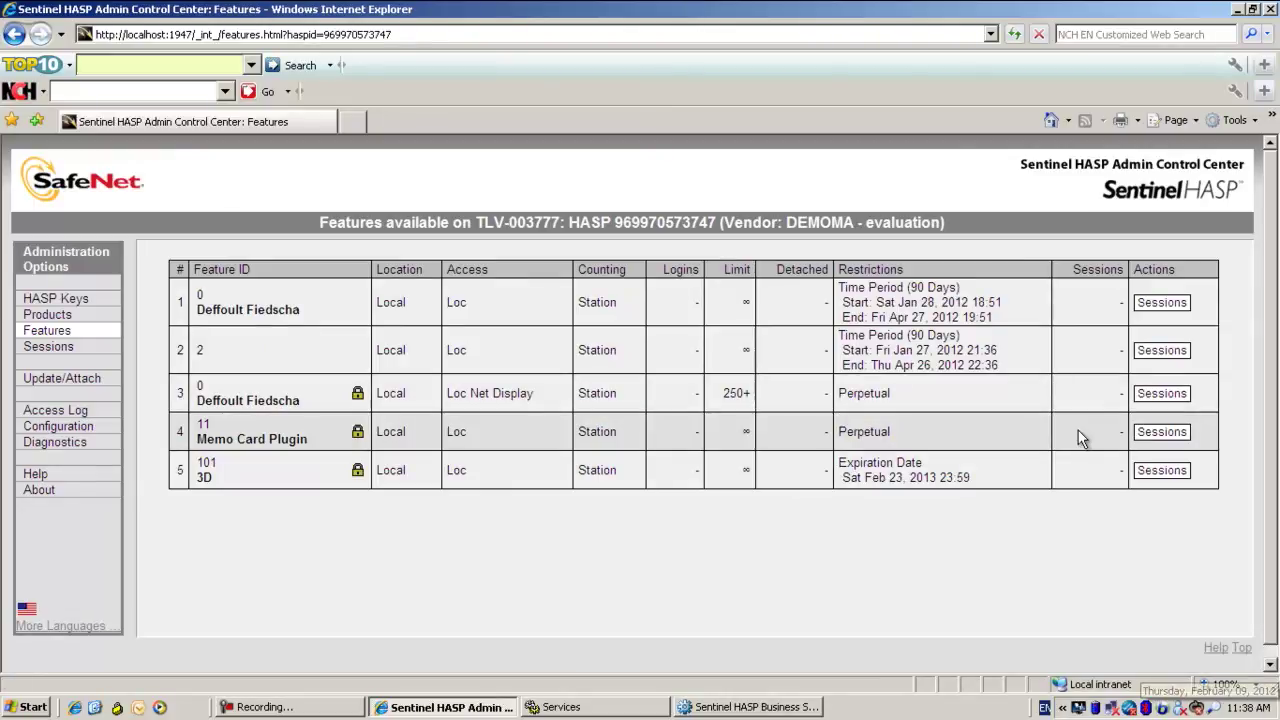